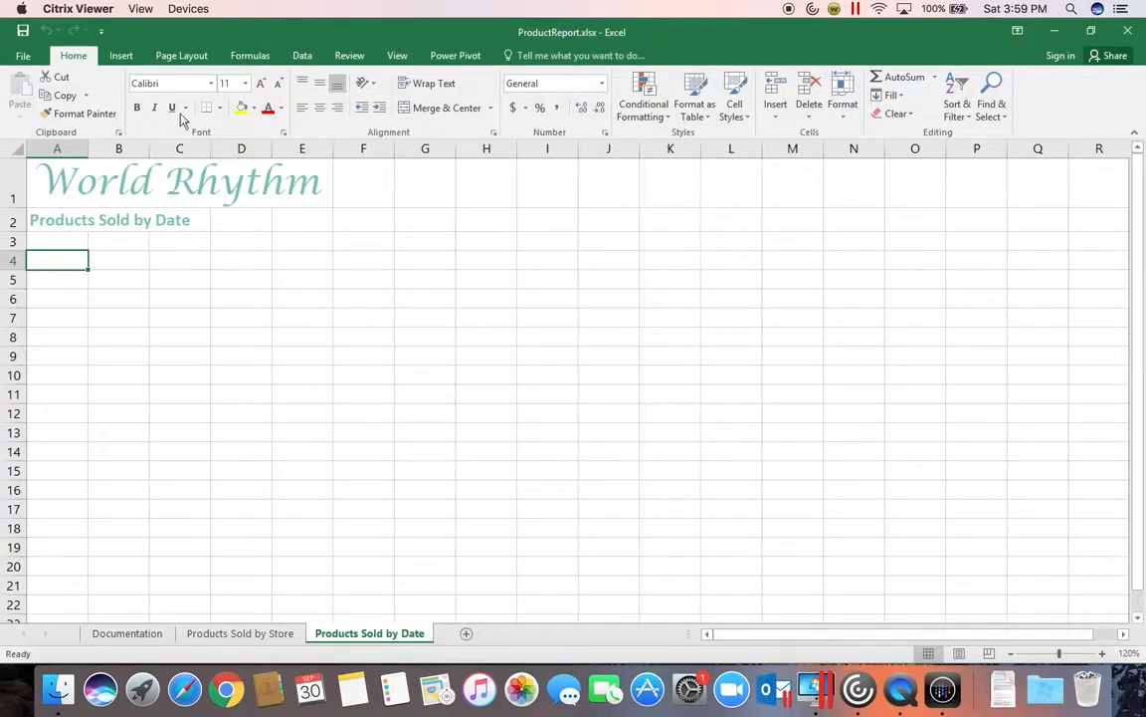
Insert a PivotTable based on the workbook's Data Model at cell A4 of the Products Sold by Date sheet.
{"action": "left_click", "coordinate": [121, 56]}
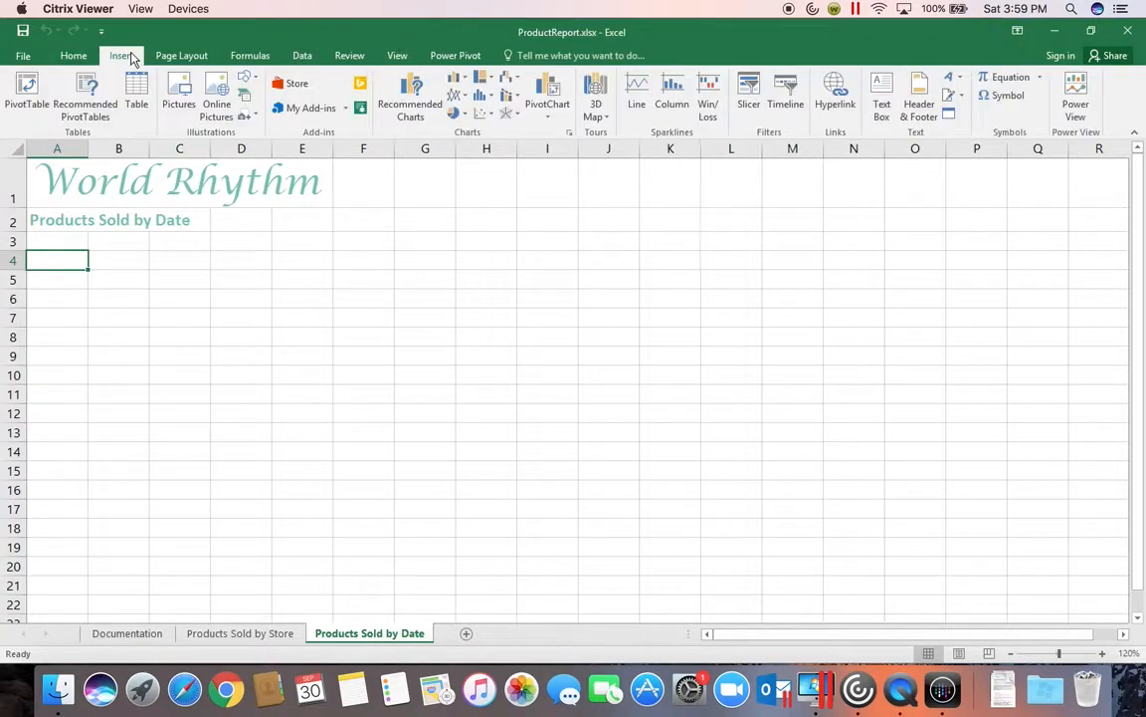
{"action": "left_click", "coordinate": [30, 95]}
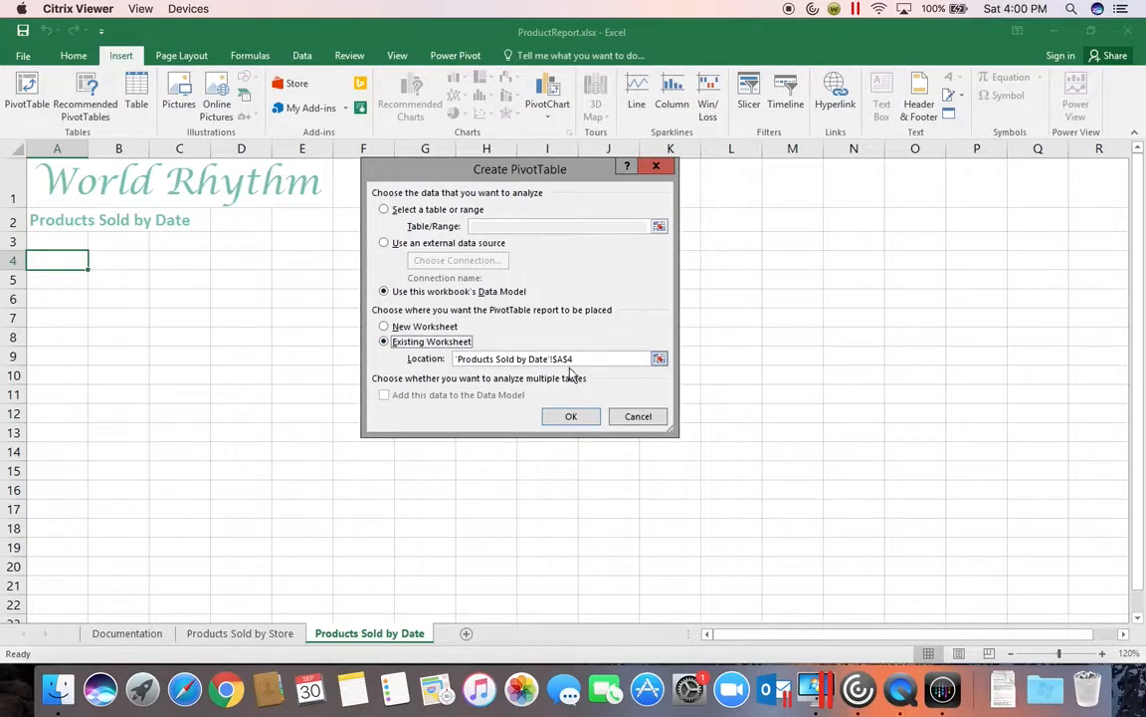
{"action": "left_click", "coordinate": [575, 415]}
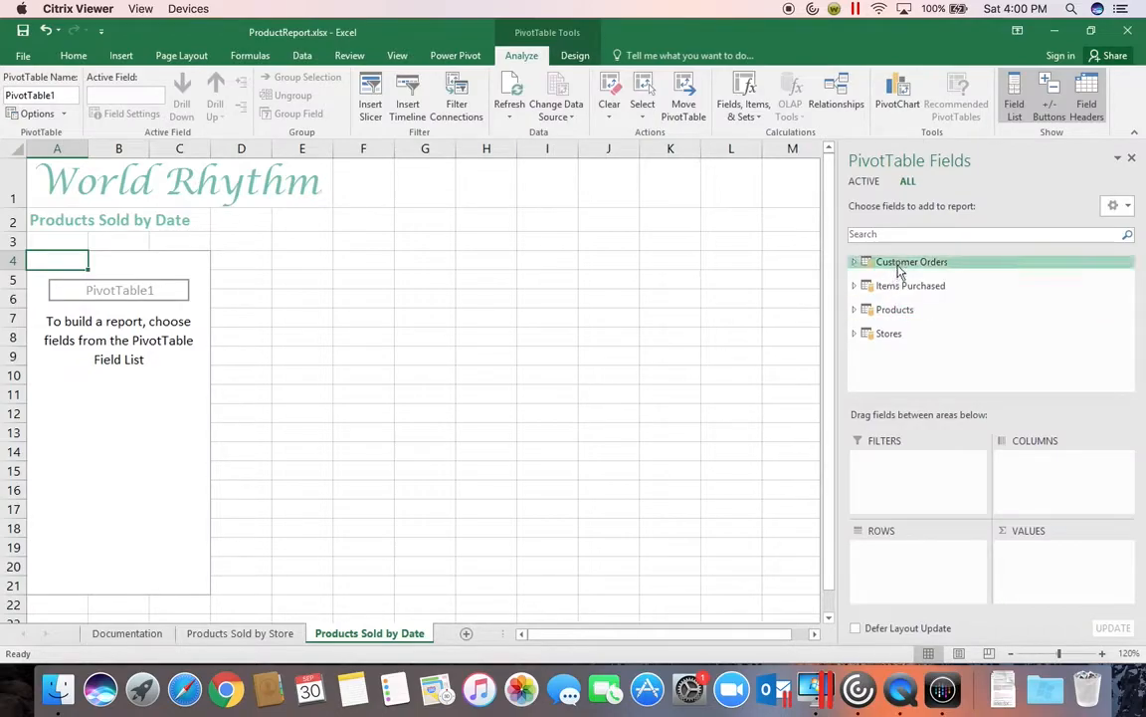
Add the ItemQty field from the Items Purchased table as a PivotTable value and name it "Item Quantity".
{"action": "left_click", "coordinate": [853, 287]}
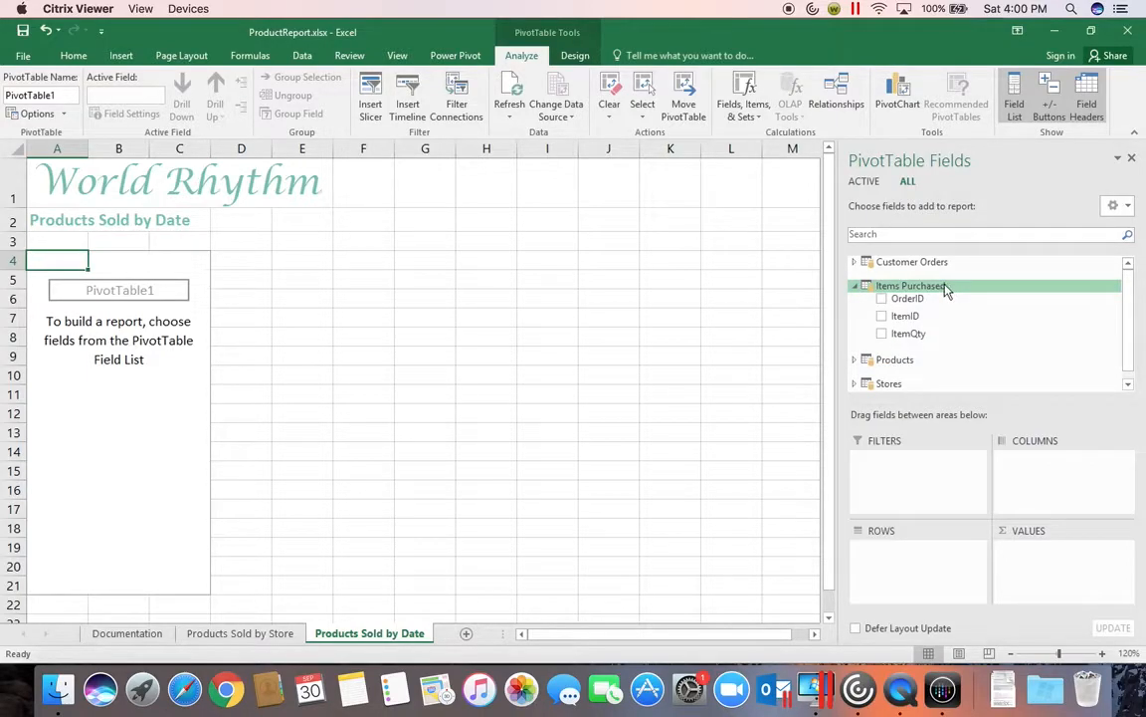
{"action": "left_click", "coordinate": [882, 334]}
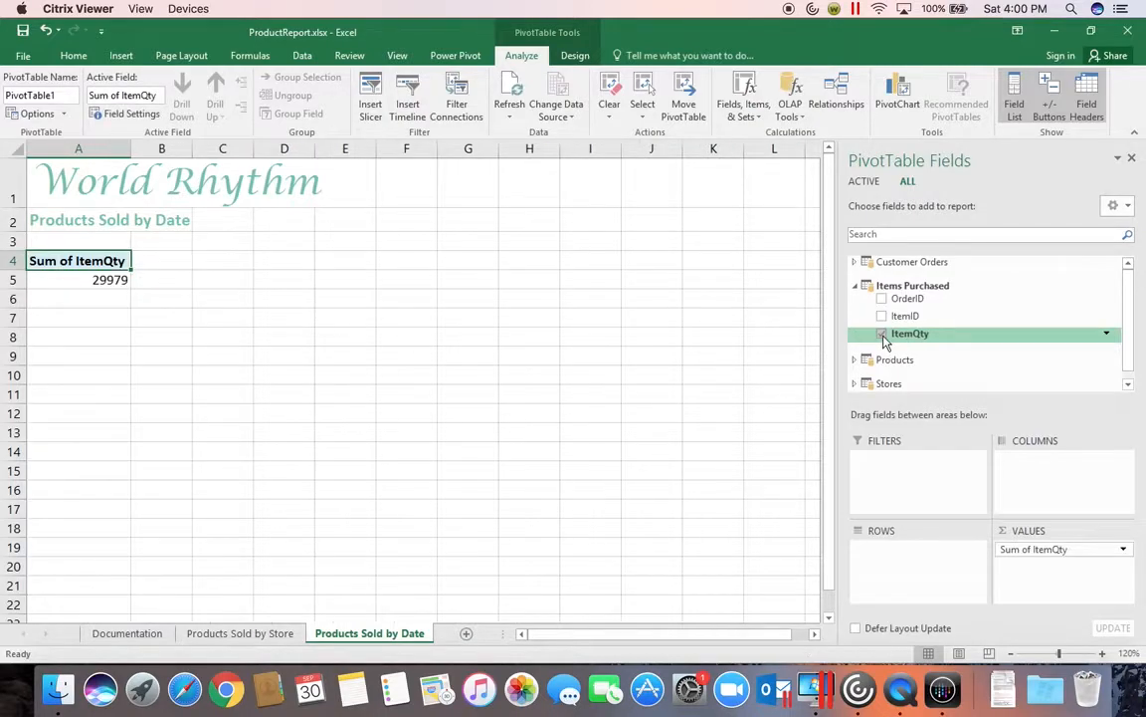
{"action": "left_click", "coordinate": [1124, 550]}
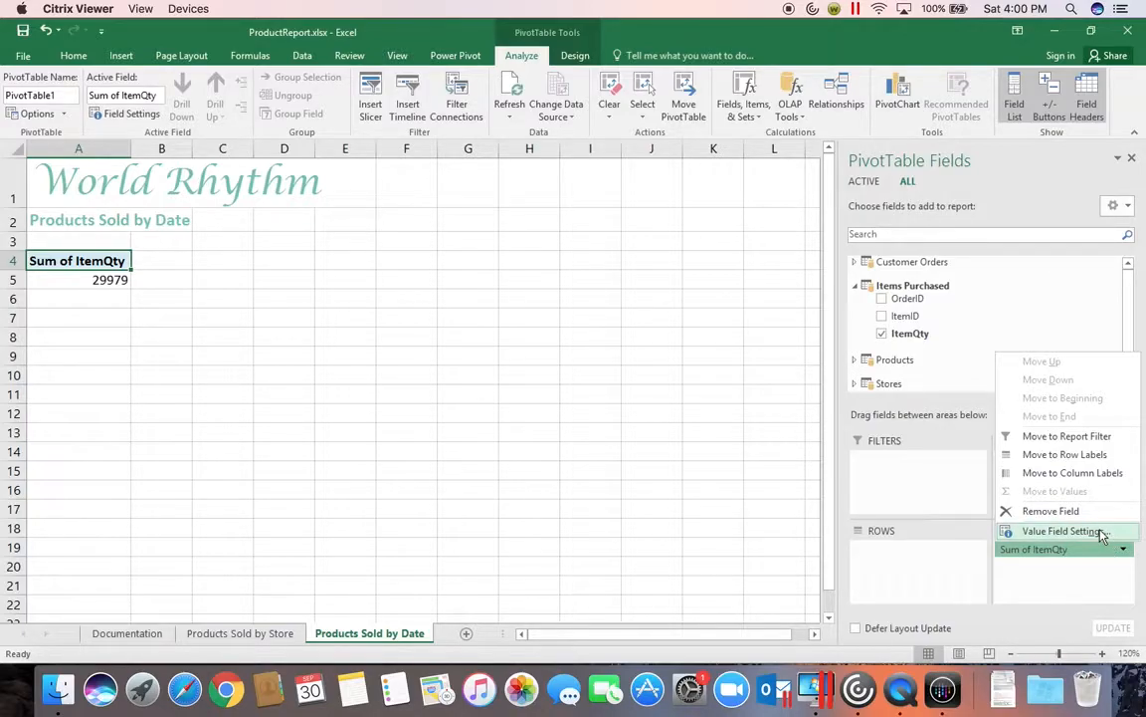
{"action": "left_click", "coordinate": [1060, 530]}
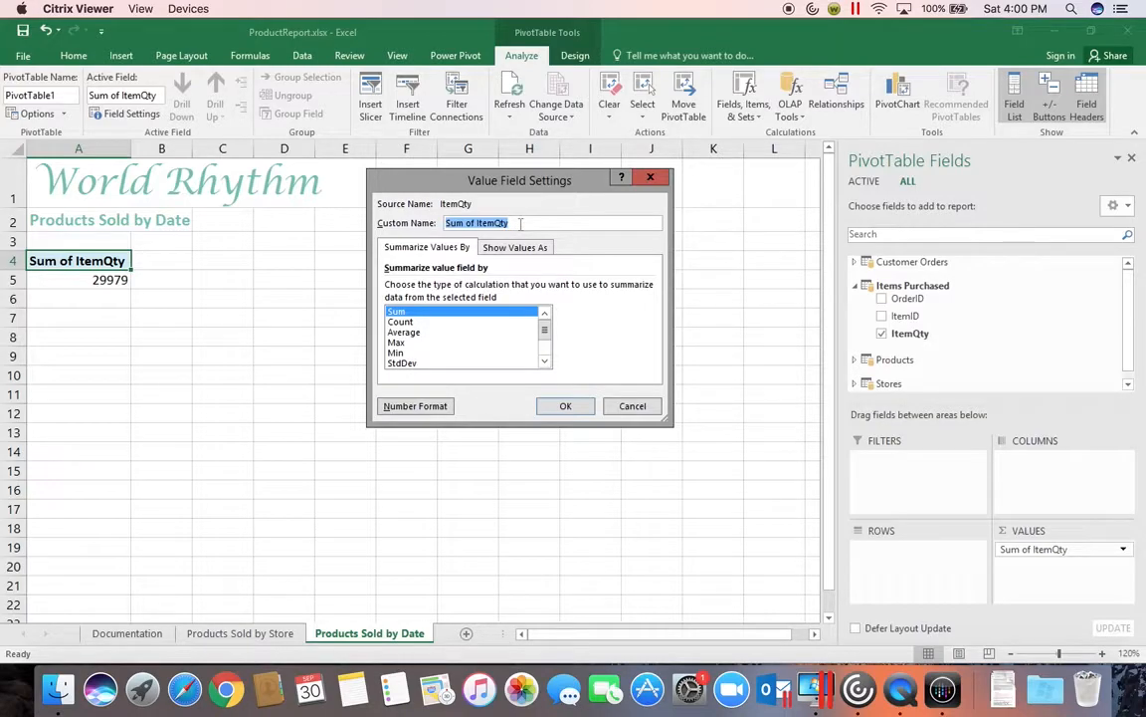
{"action": "type", "text": "Item Quantity"}
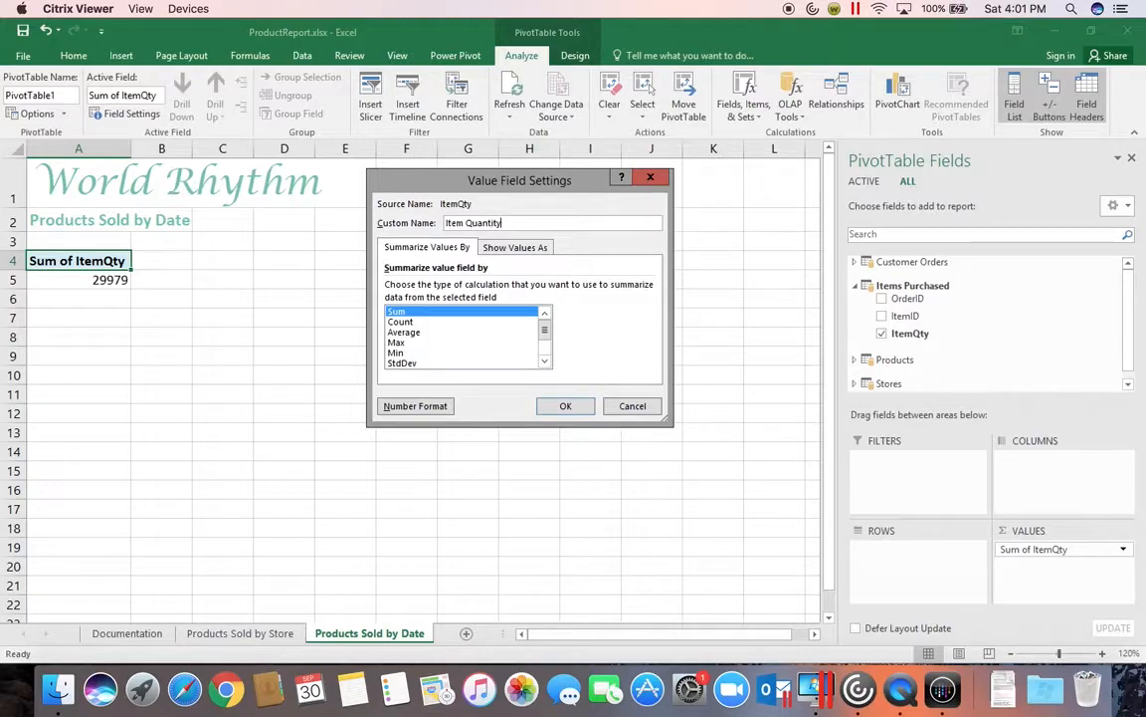
Format the Item Quantity values as Number with 0 decimal places and a thousands separator.
{"action": "left_click", "coordinate": [418, 408]}
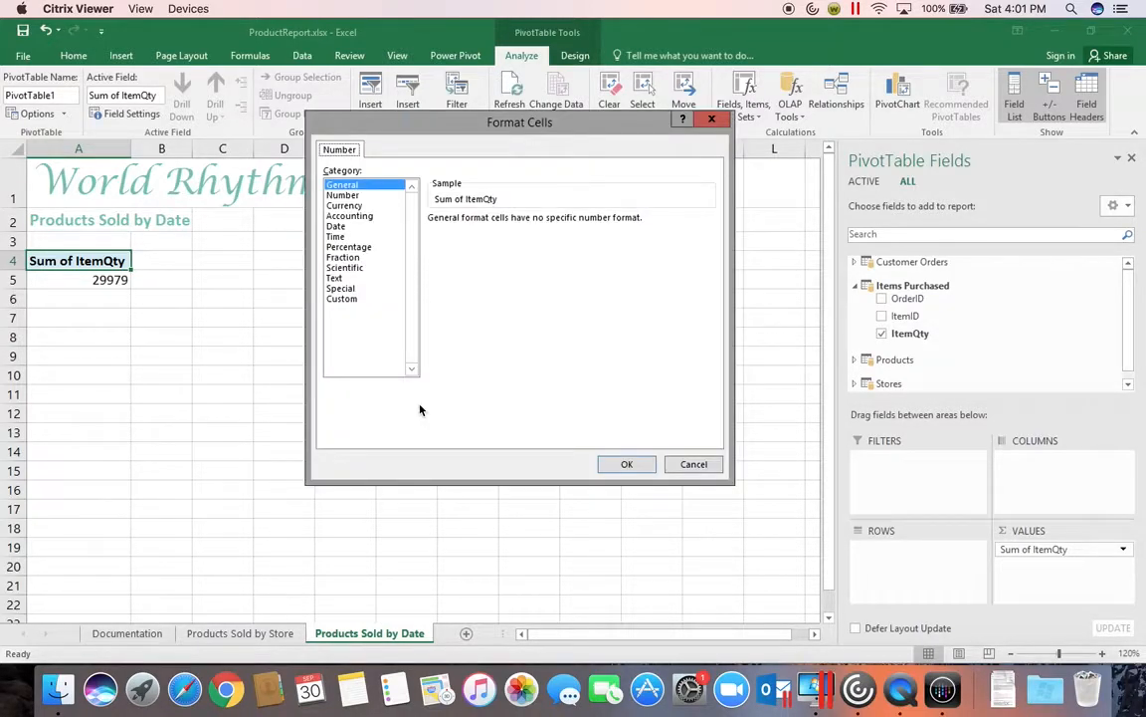
{"action": "left_click", "coordinate": [351, 196]}
{"action": "left_click", "coordinate": [536, 224]}
{"action": "left_click", "coordinate": [537, 224]}
{"action": "left_click", "coordinate": [433, 238]}
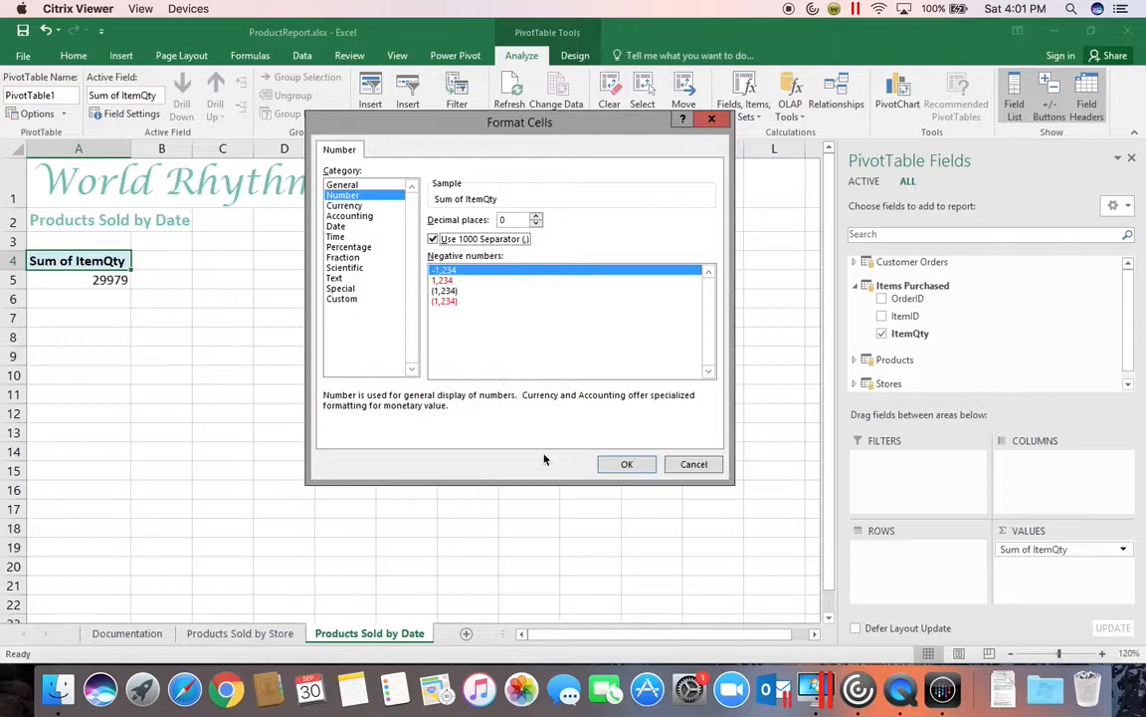
{"action": "left_click", "coordinate": [626, 466]}
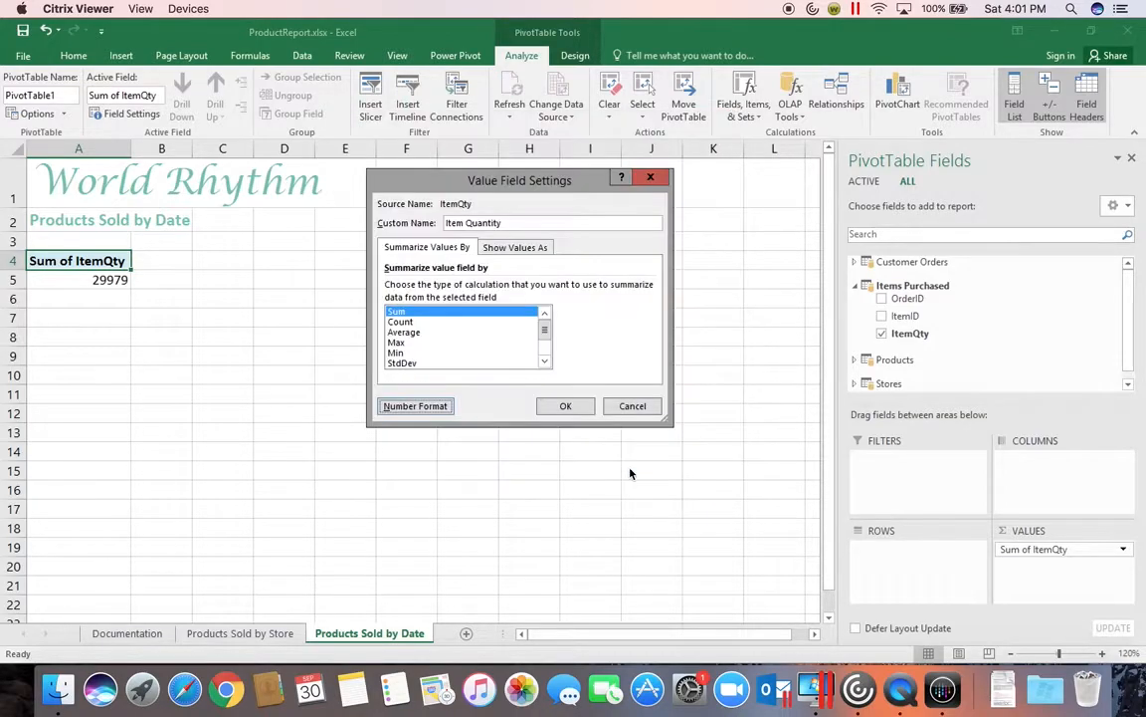
{"action": "left_click", "coordinate": [588, 409]}
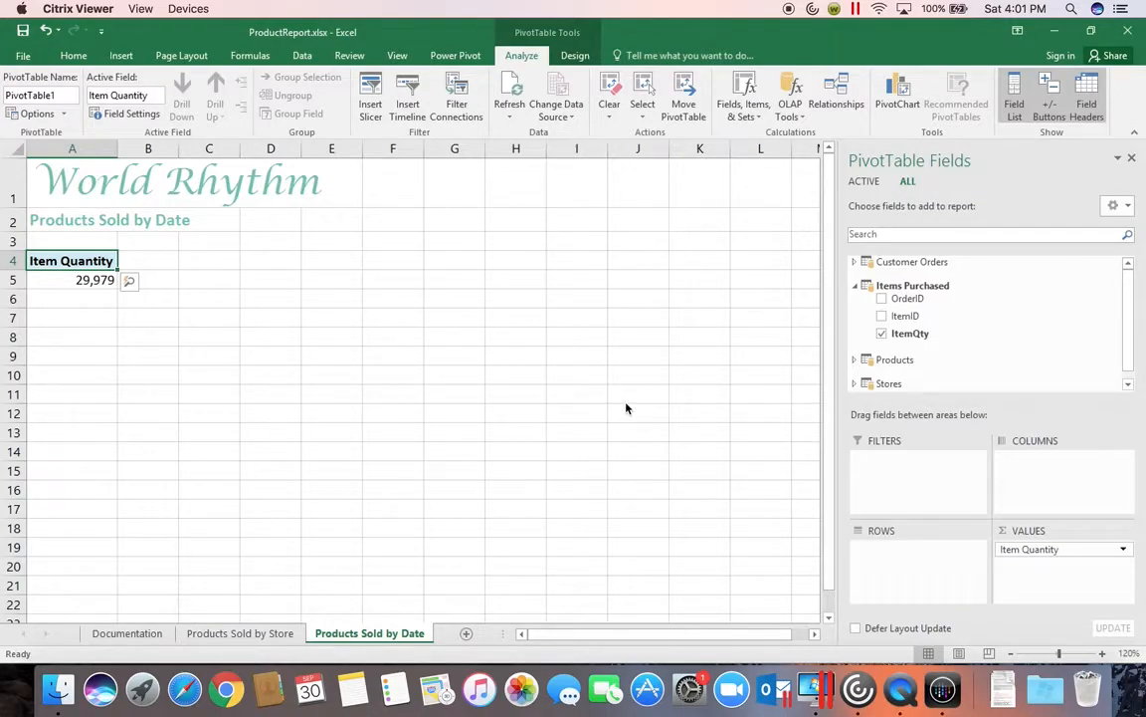
Place the Products table's Category field in the columns and the Customer Orders table's OrderDate field in the rows.
{"action": "left_click", "coordinate": [854, 363]}
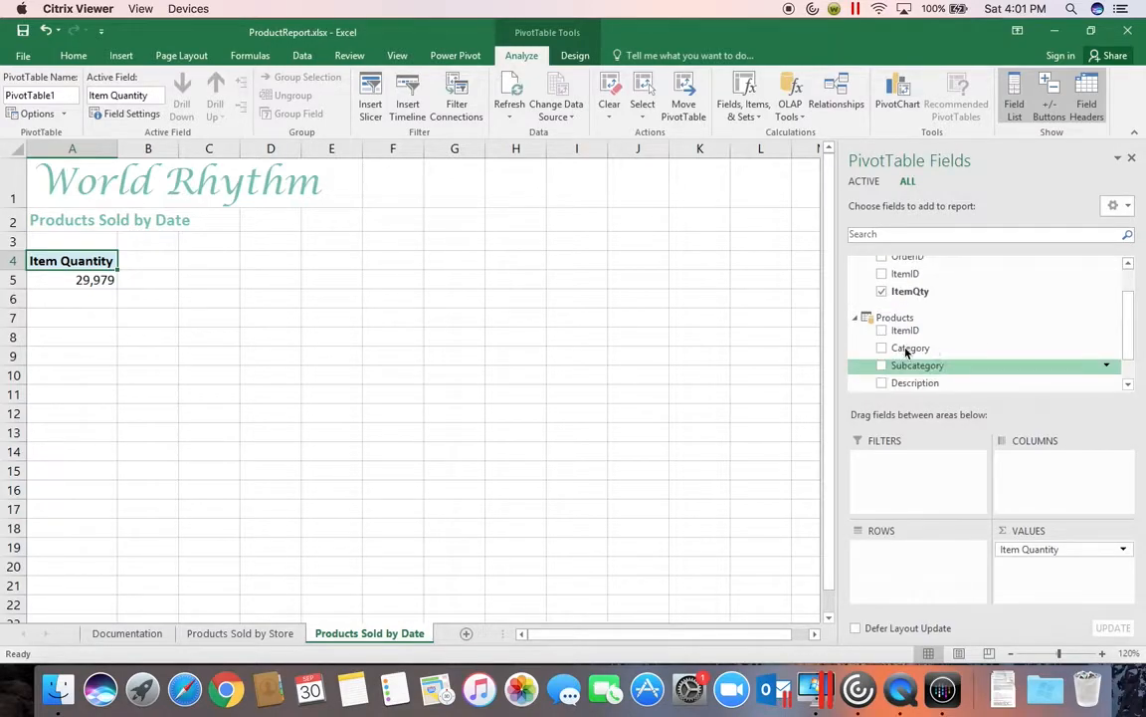
{"action": "left_click_drag", "start_coordinate": [906, 350], "coordinate": [1031, 465]}
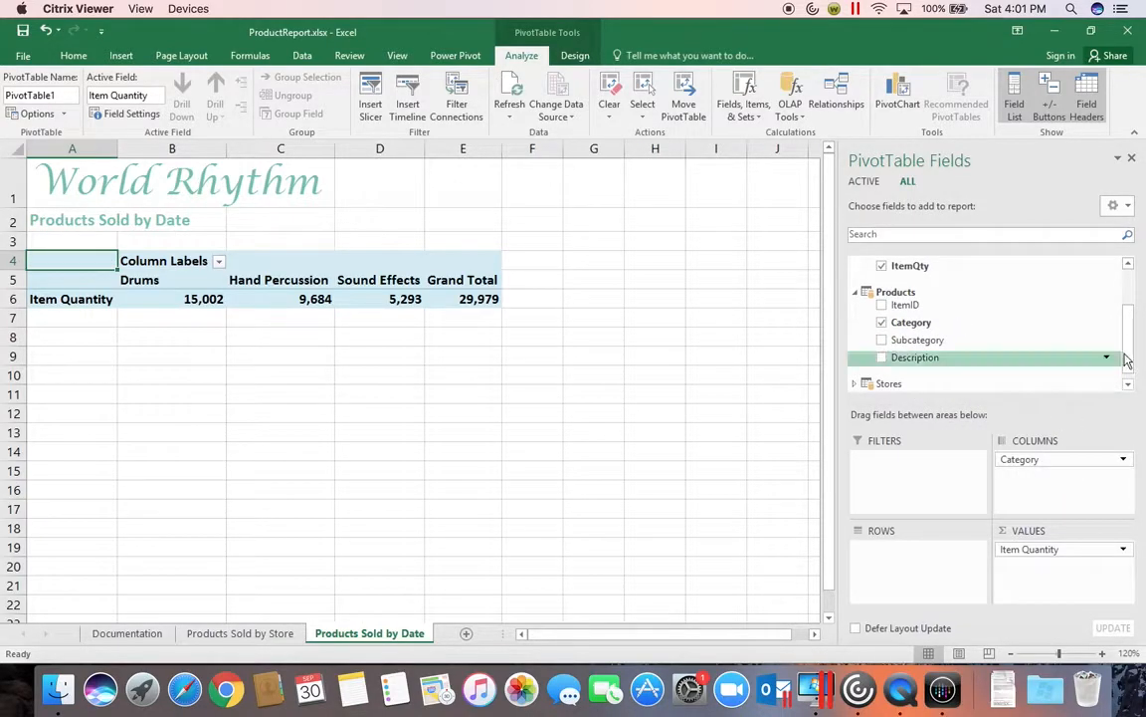
{"action": "left_click_drag", "start_coordinate": [1126, 358], "coordinate": [1129, 289]}
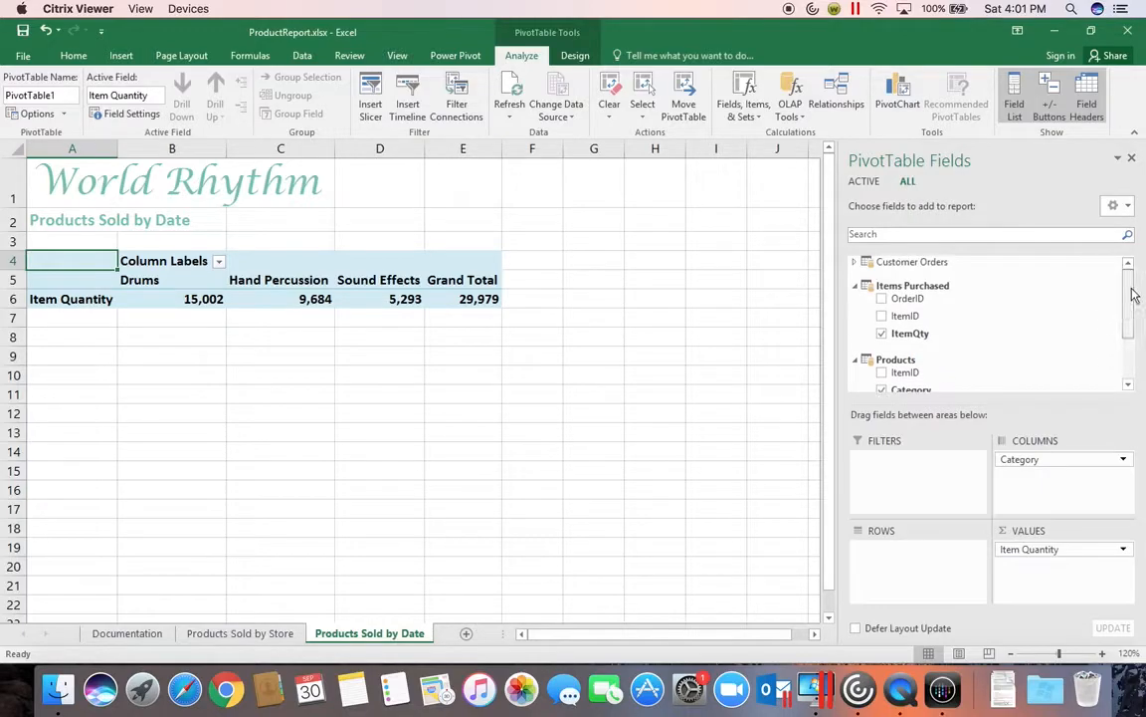
{"action": "left_click", "coordinate": [853, 263]}
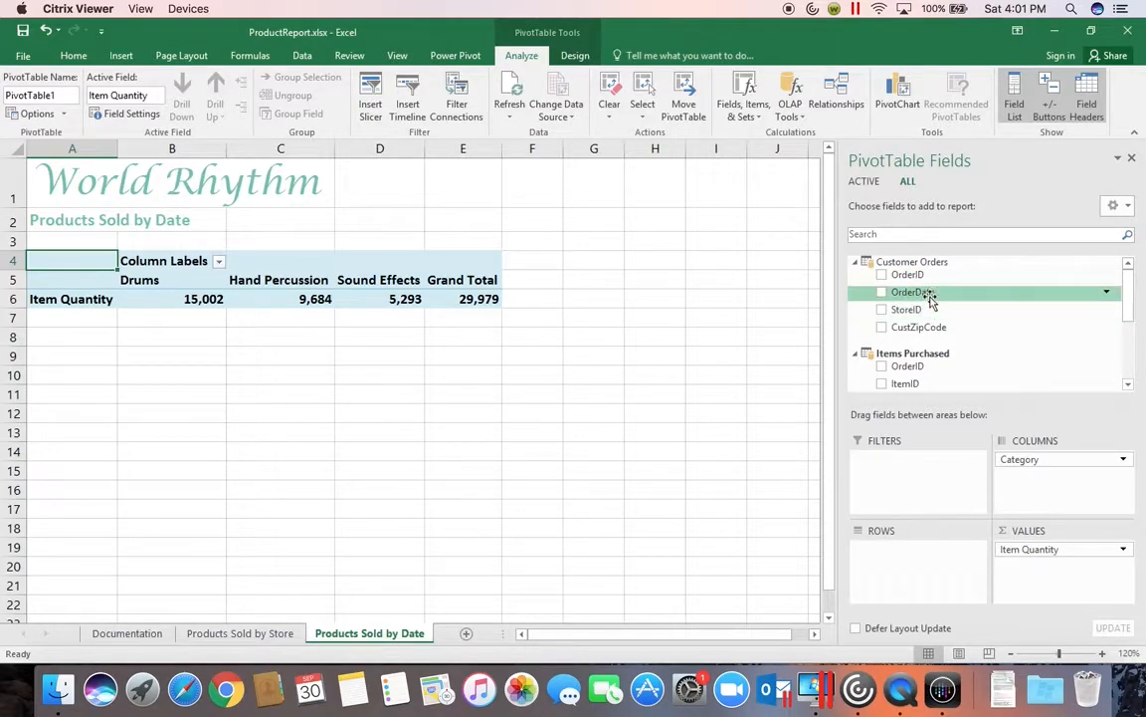
{"action": "left_click_drag", "start_coordinate": [930, 299], "coordinate": [908, 565]}
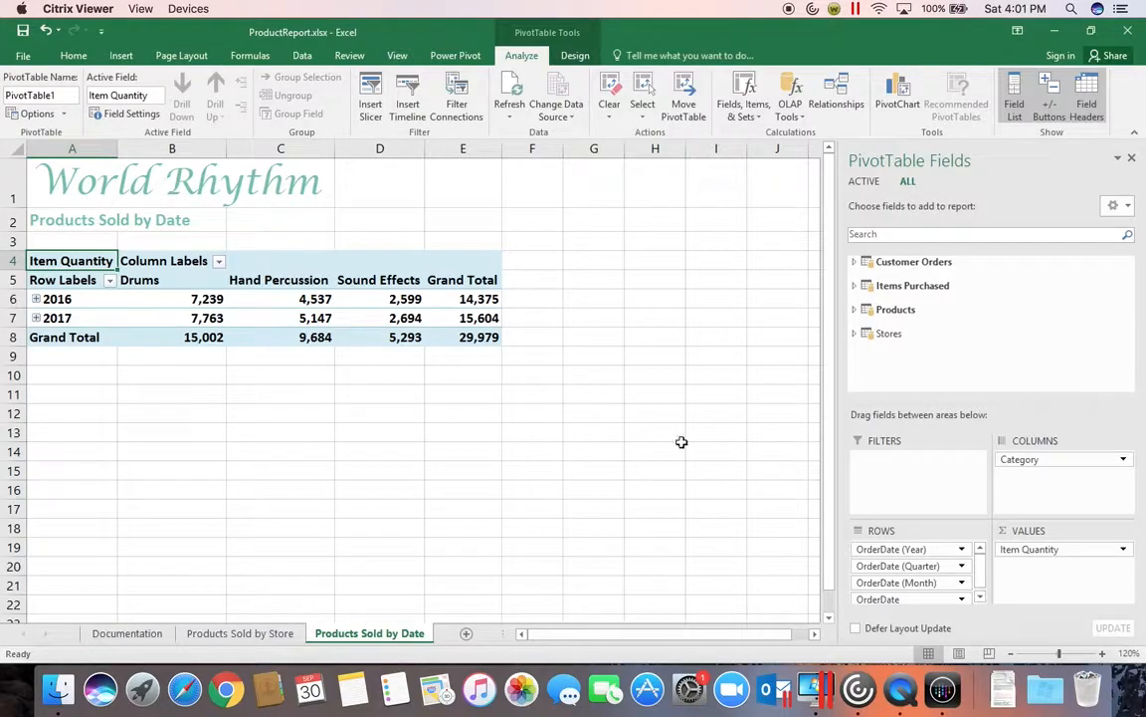
Expand 2016 through Qtr1 and Jan to inspect the daily item quantities, and collapse 2016 again.
{"action": "left_click", "coordinate": [36, 300]}
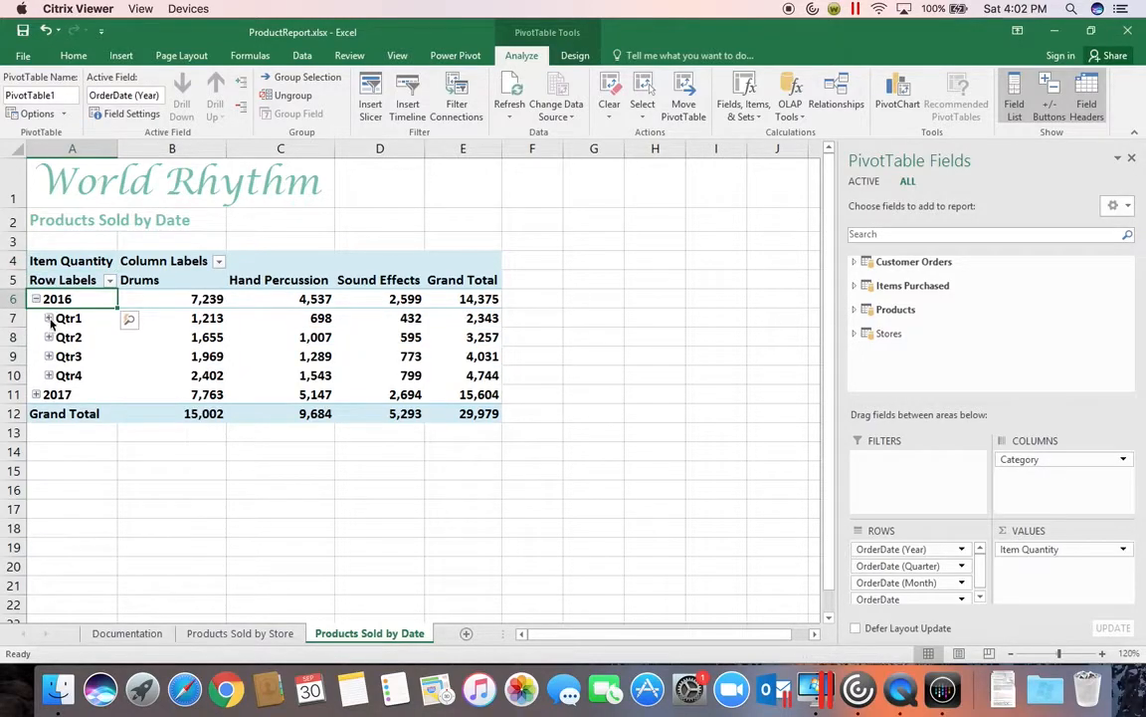
{"action": "left_click", "coordinate": [48, 319]}
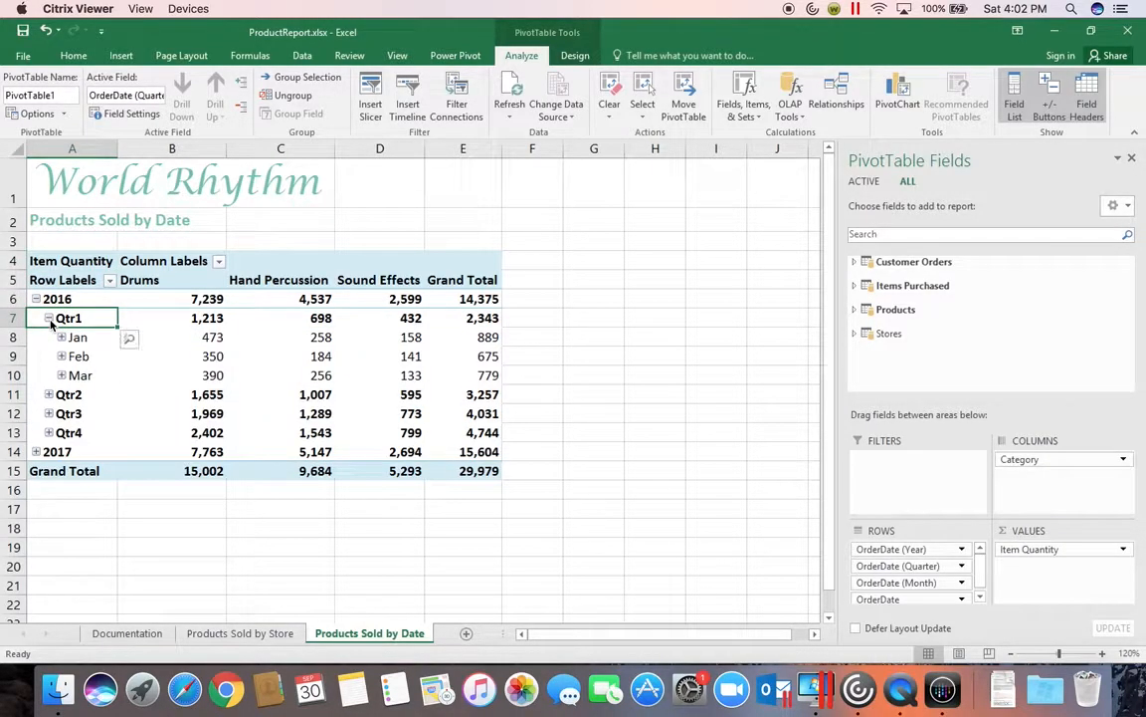
{"action": "left_click", "coordinate": [62, 338]}
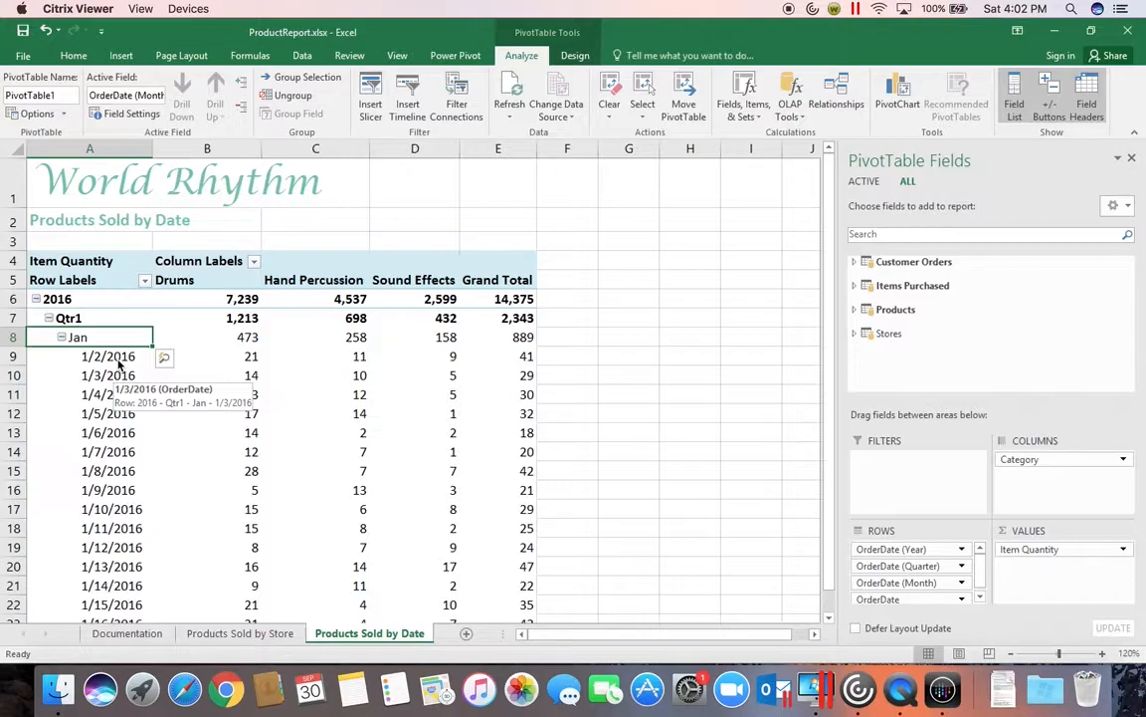
{"action": "left_click", "coordinate": [36, 300]}
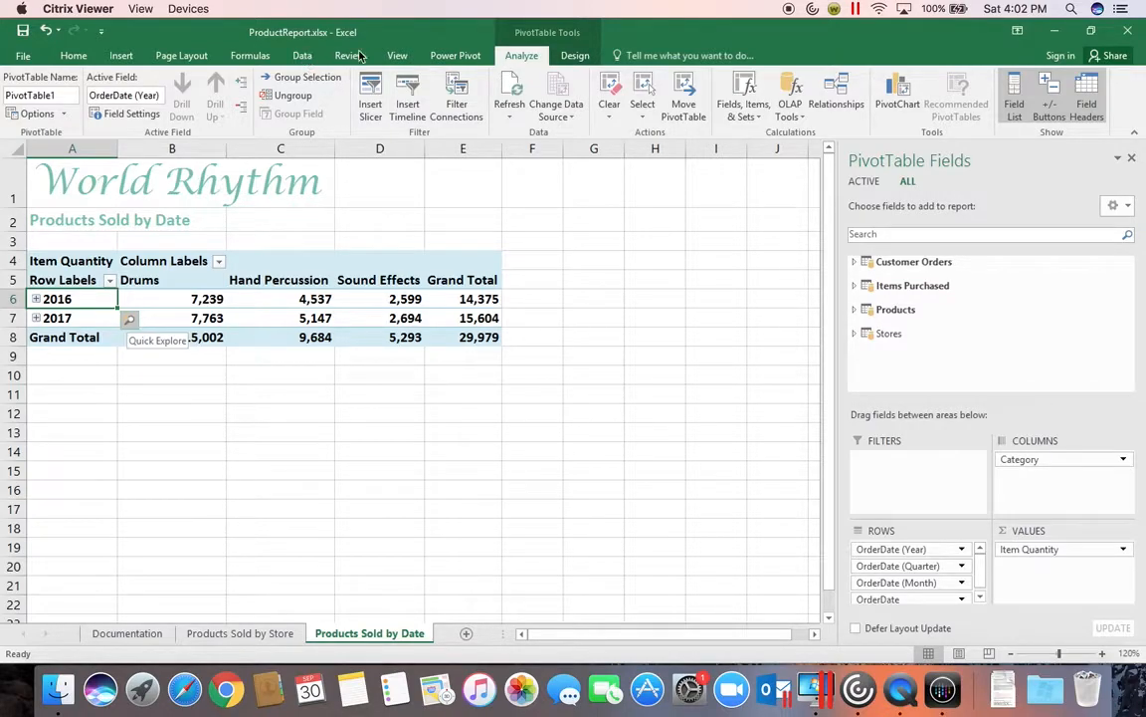
Open the workbook's data model in Power Pivot and display its tables in Diagram View.
{"action": "left_click", "coordinate": [458, 56]}
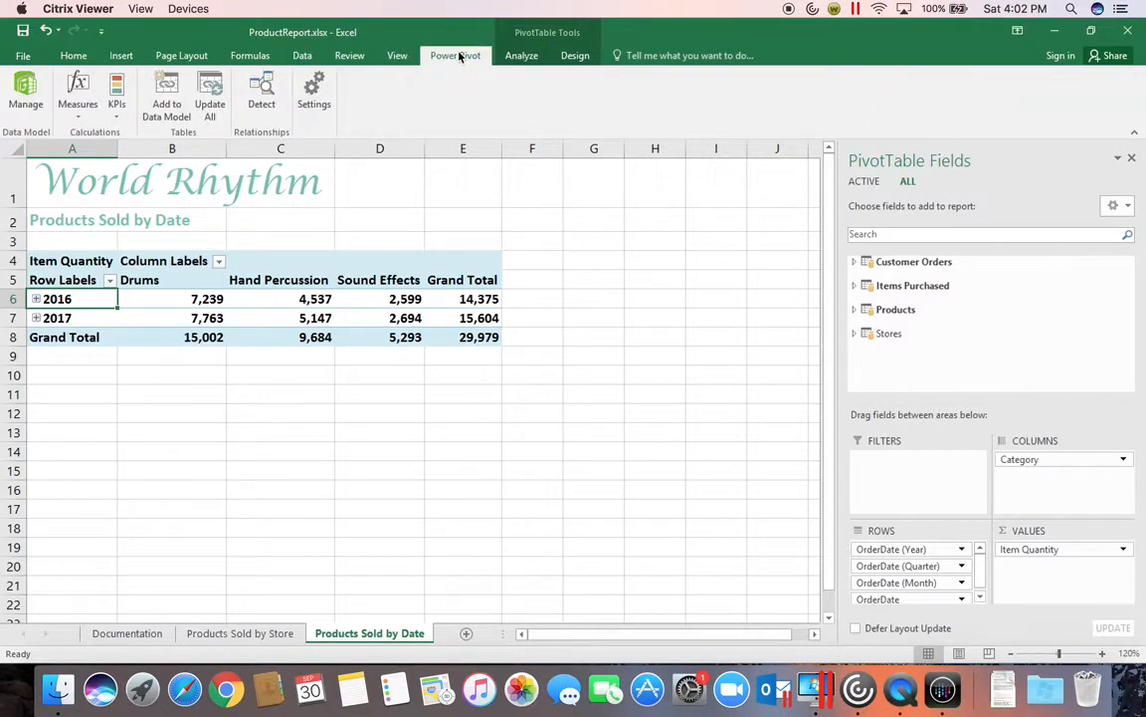
{"action": "left_click", "coordinate": [29, 85]}
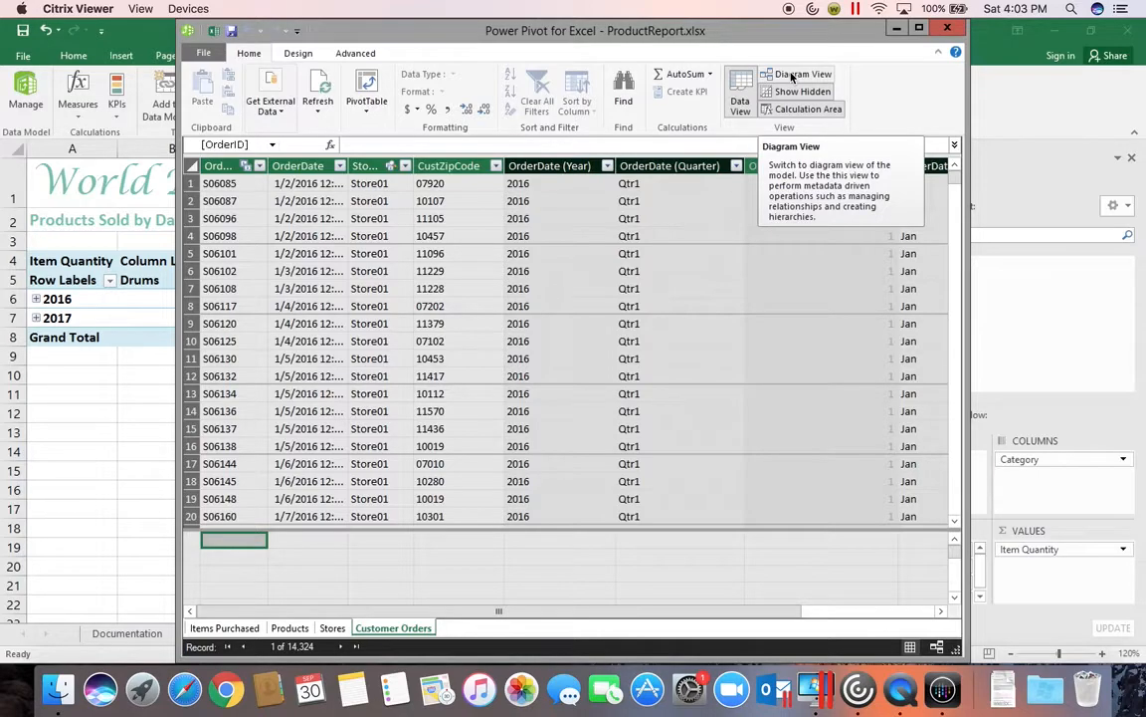
{"action": "left_click", "coordinate": [792, 75]}
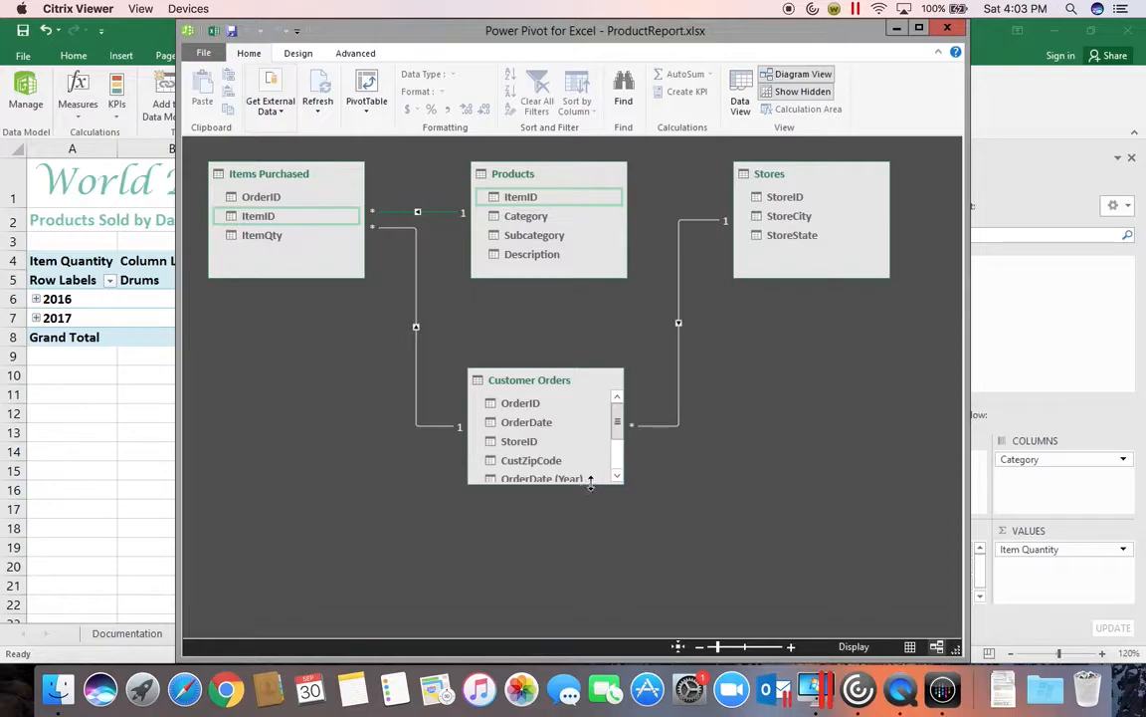
Create a hierarchy named "Date" in the Customer Orders table and enlarge the table's box to show all its fields.
{"action": "left_click", "coordinate": [598, 383]}
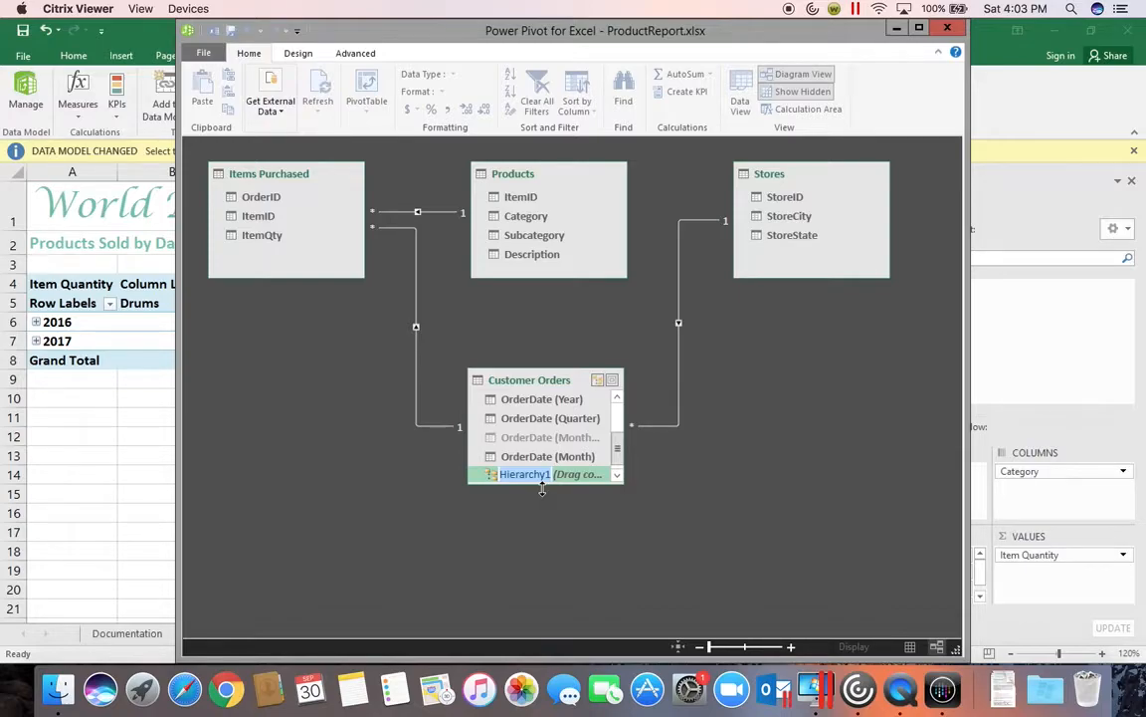
{"action": "type", "text": "Date"}
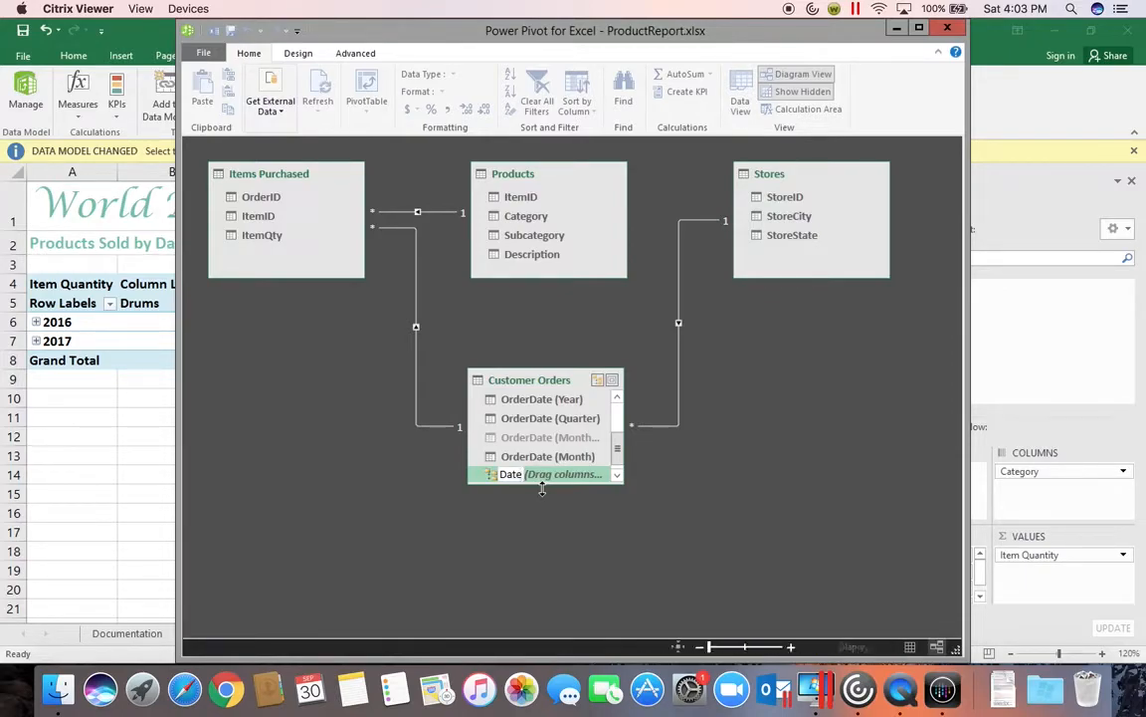
{"action": "key", "text": "Return"}
{"action": "left_click_drag", "start_coordinate": [543, 487], "coordinate": [543, 527]}
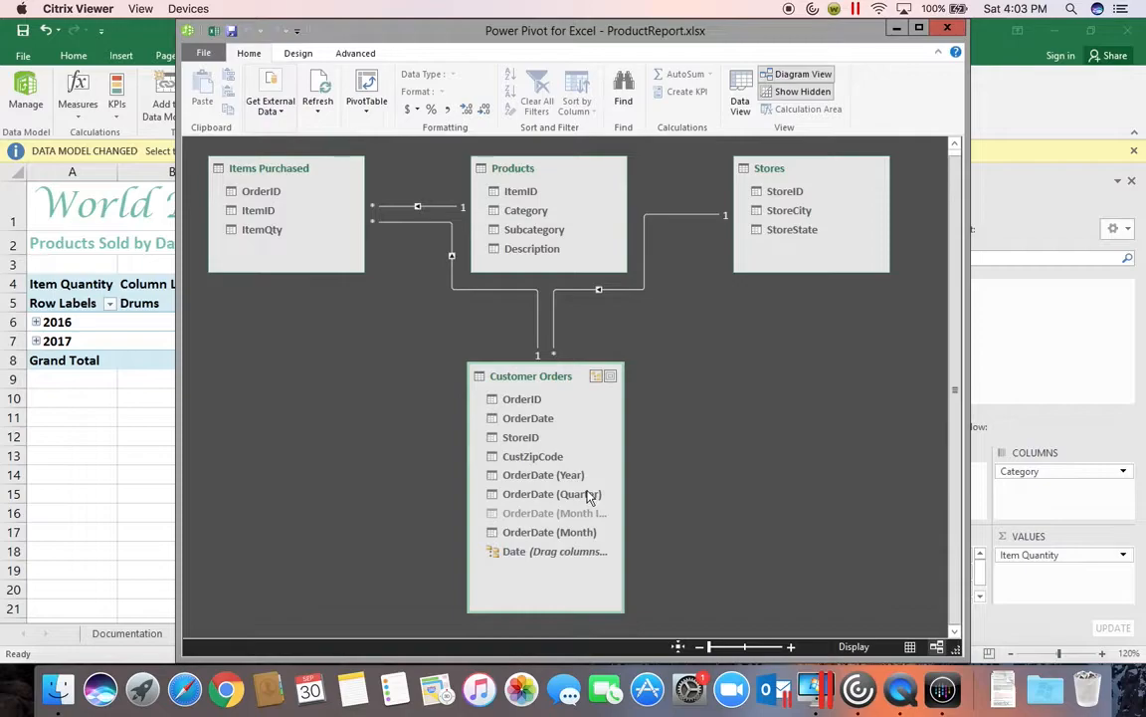
Add OrderDate (Year), OrderDate (Quarter) and OrderDate (Month) to the Date hierarchy in that order.
{"action": "left_click", "coordinate": [535, 480]}
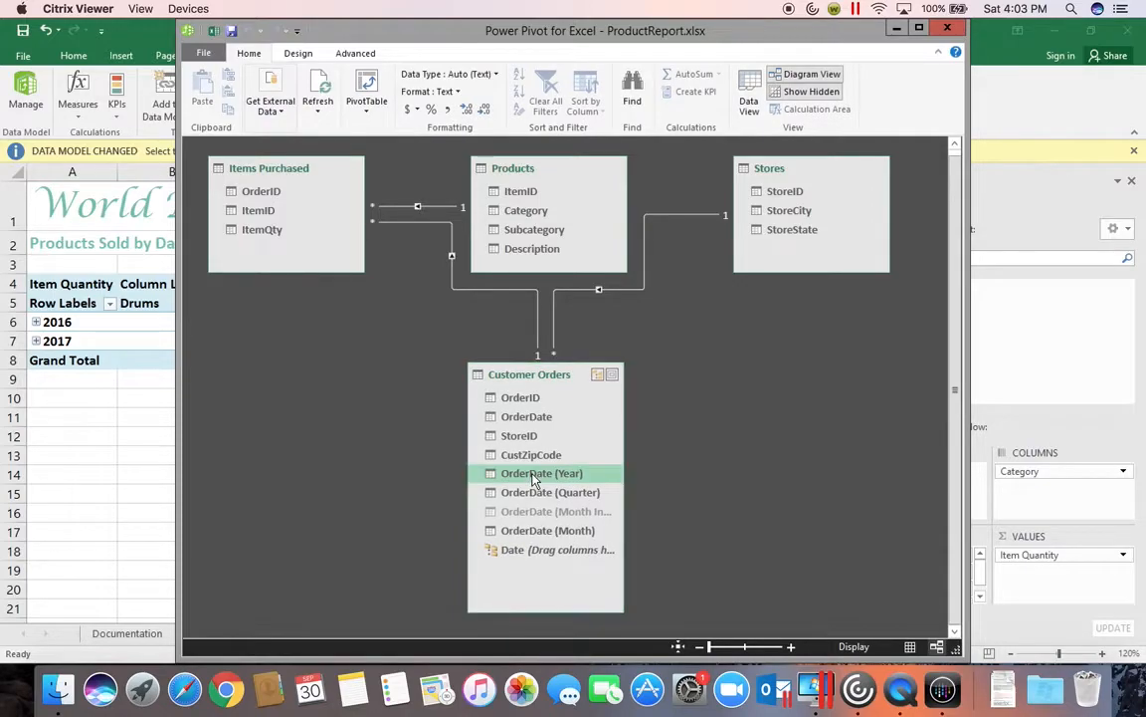
{"action": "left_click", "coordinate": [536, 480]}
{"action": "left_click_drag", "start_coordinate": [536, 480], "coordinate": [537, 554]}
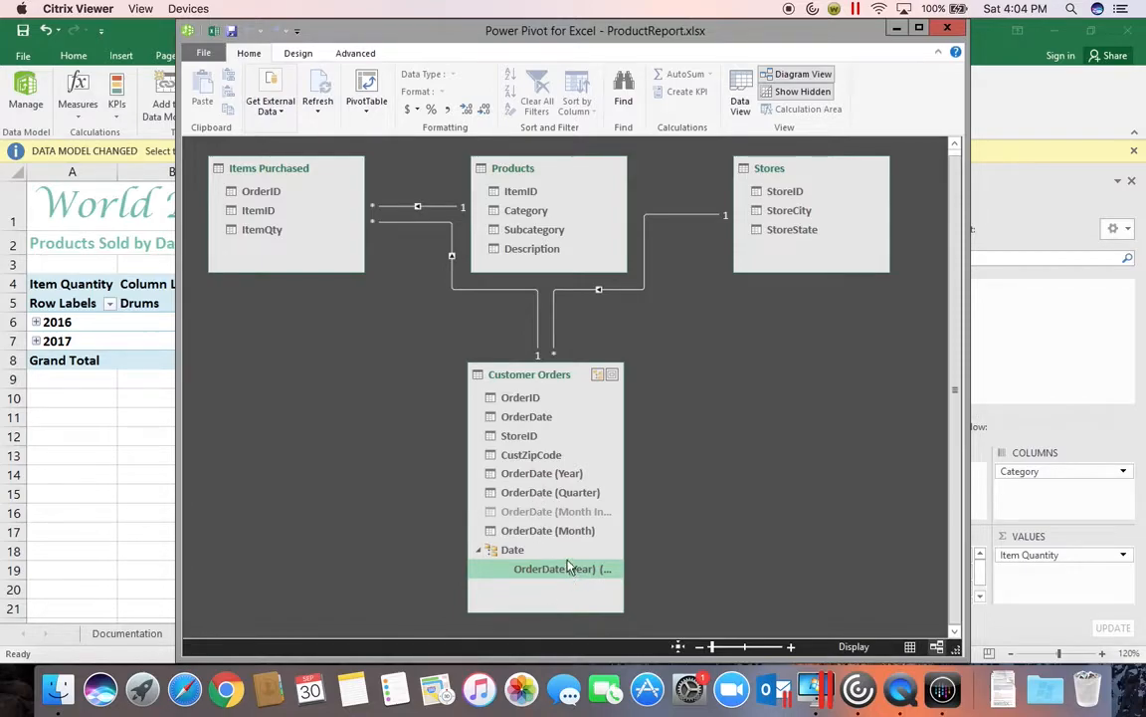
{"action": "left_click_drag", "start_coordinate": [539, 500], "coordinate": [543, 585]}
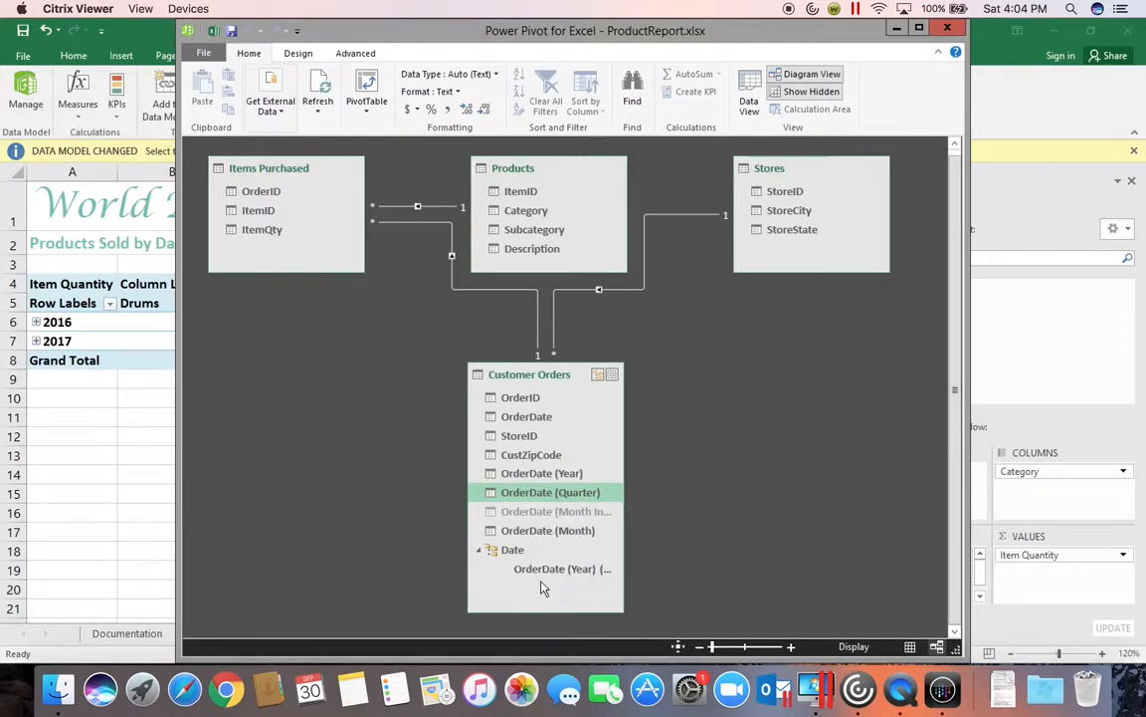
{"action": "left_click_drag", "start_coordinate": [540, 501], "coordinate": [549, 578]}
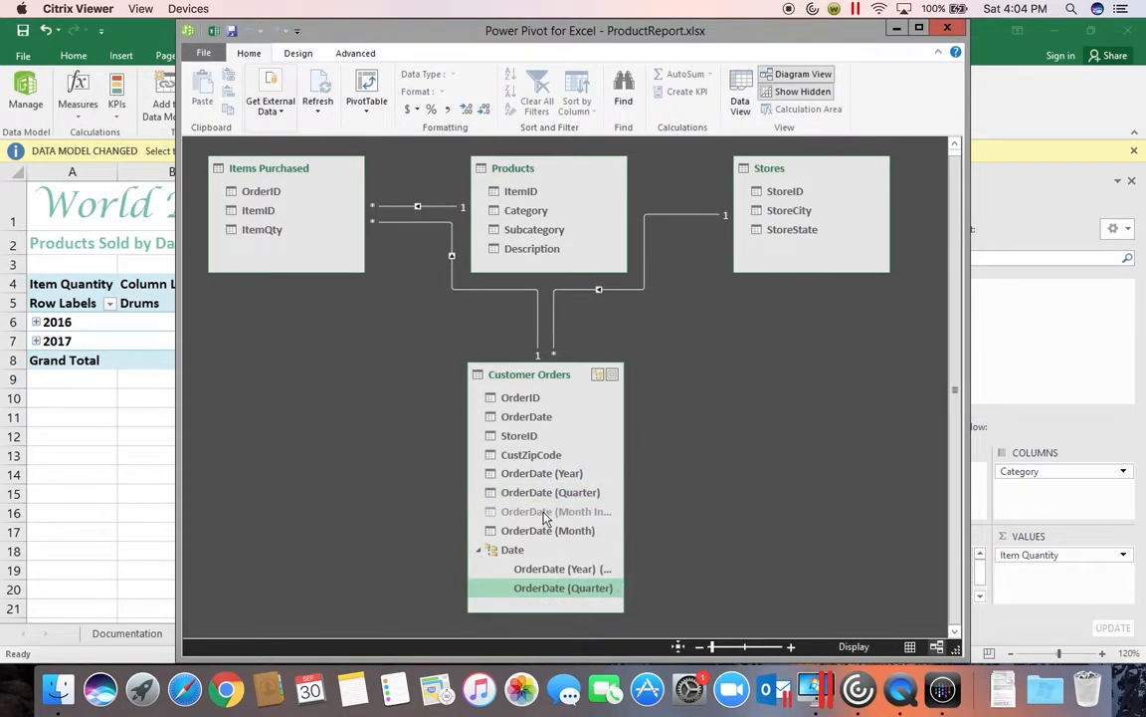
{"action": "left_click_drag", "start_coordinate": [539, 530], "coordinate": [545, 593]}
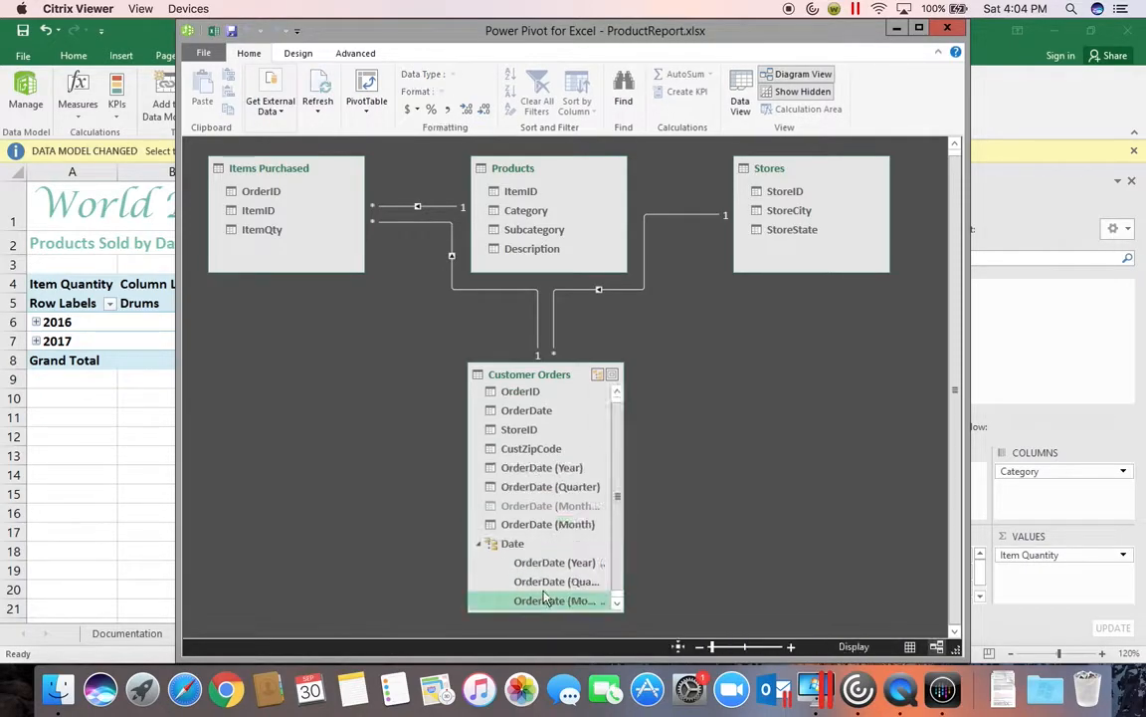
Add OrderDate to the Date hierarchy as the lowest level below OrderDate (Month), and widen the Customer Orders box.
{"action": "left_click_drag", "start_coordinate": [537, 418], "coordinate": [548, 605]}
{"action": "left_click", "coordinate": [617, 604]}
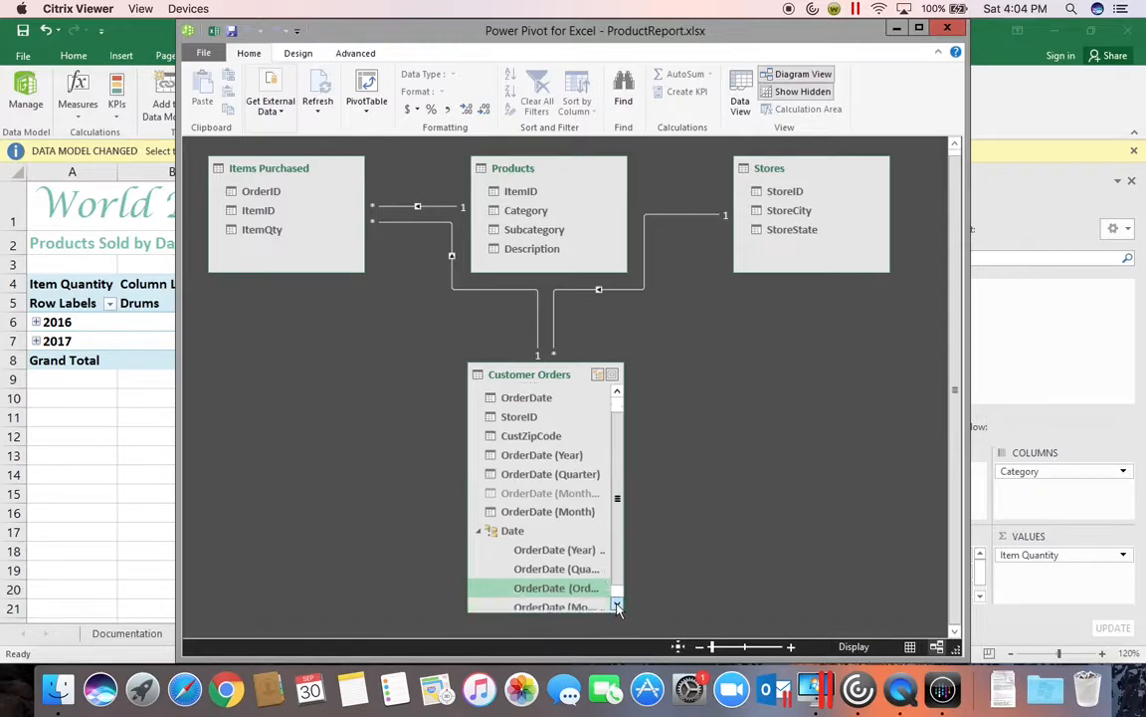
{"action": "left_click", "coordinate": [617, 604]}
{"action": "left_click", "coordinate": [557, 583]}
{"action": "left_click_drag", "start_coordinate": [557, 582], "coordinate": [557, 607]}
{"action": "left_click_drag", "start_coordinate": [623, 551], "coordinate": [686, 553]}
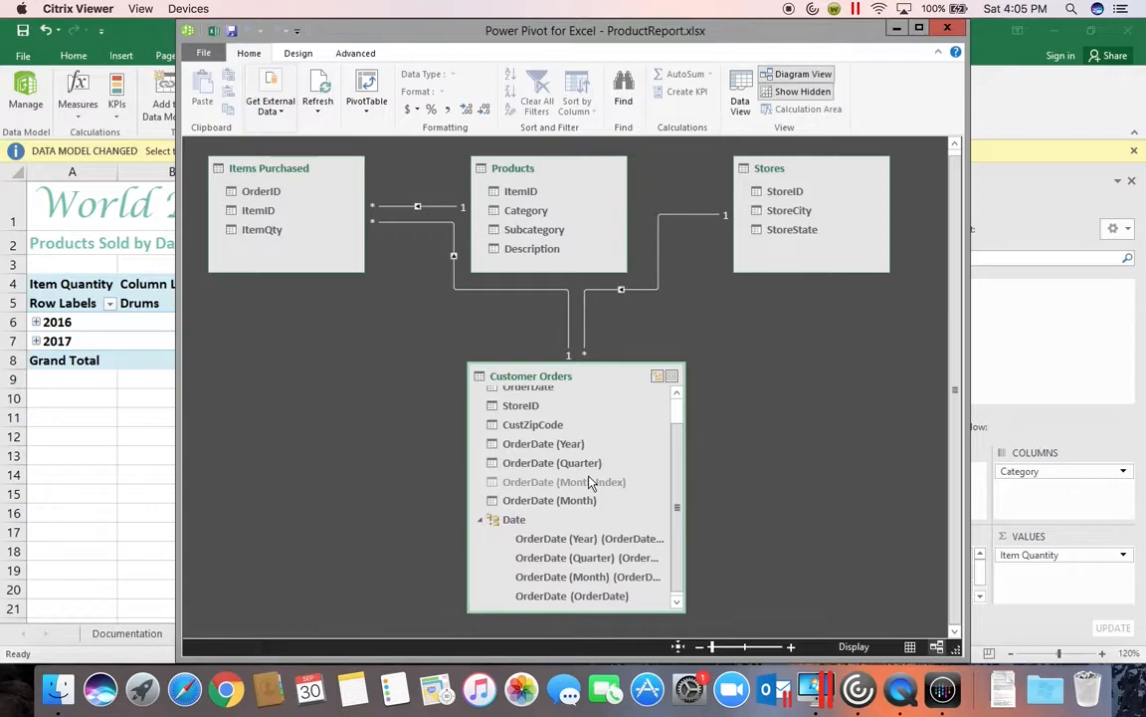
Create a hierarchy named "Product" in the Products table and enlarge the table's box to make room for its levels.
{"action": "mouse_move", "coordinate": [556, 193]}
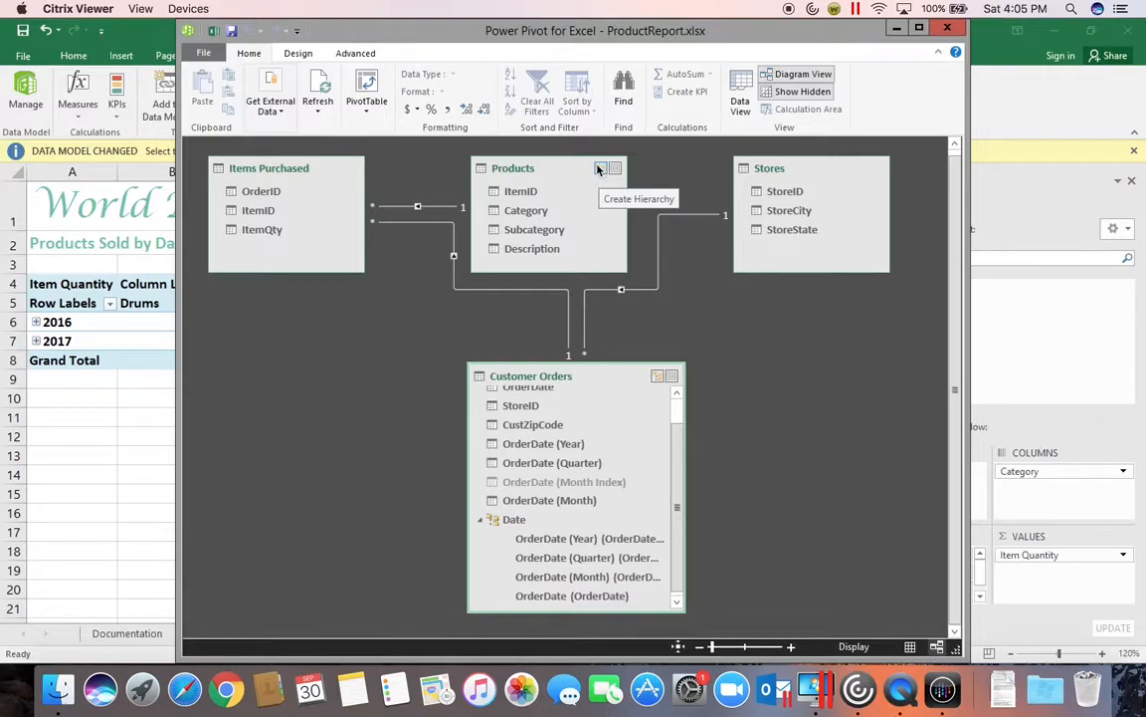
{"action": "left_click", "coordinate": [603, 175]}
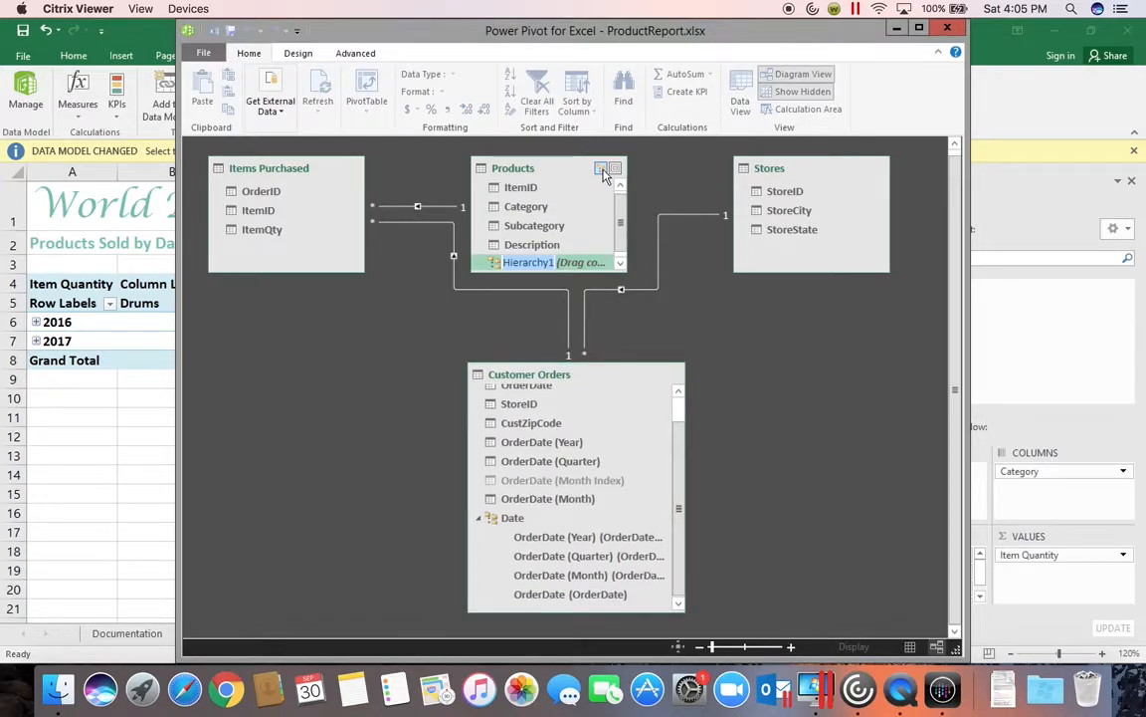
{"action": "type", "text": "Product"}
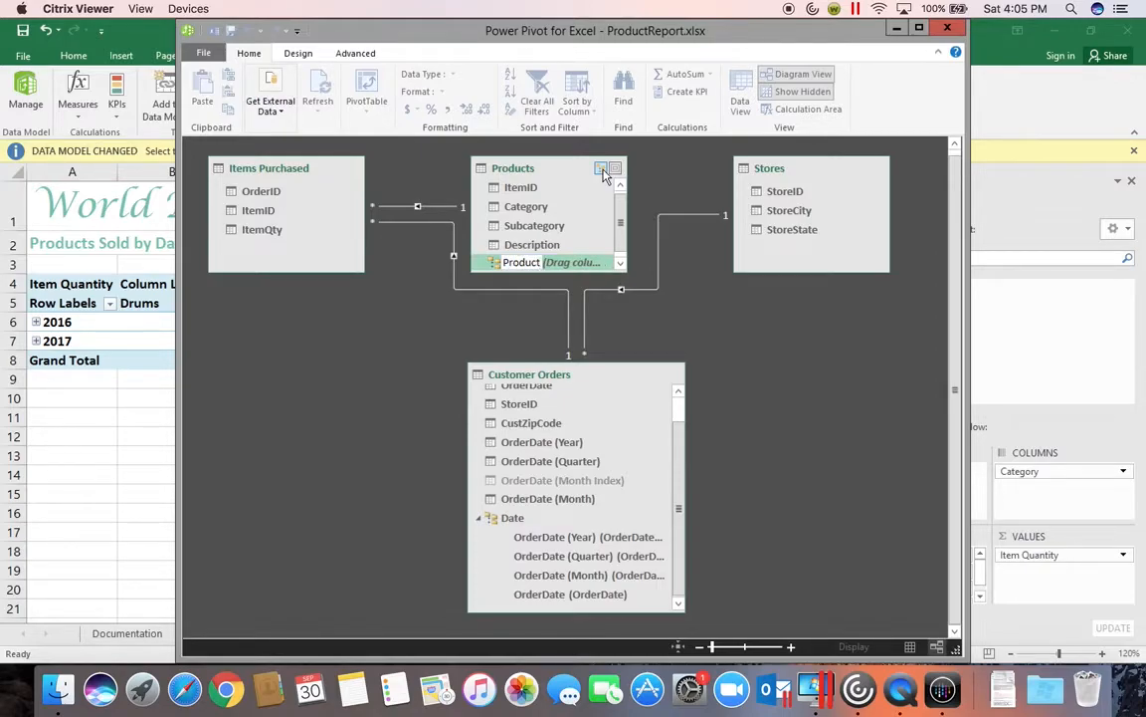
{"action": "key", "text": "Return"}
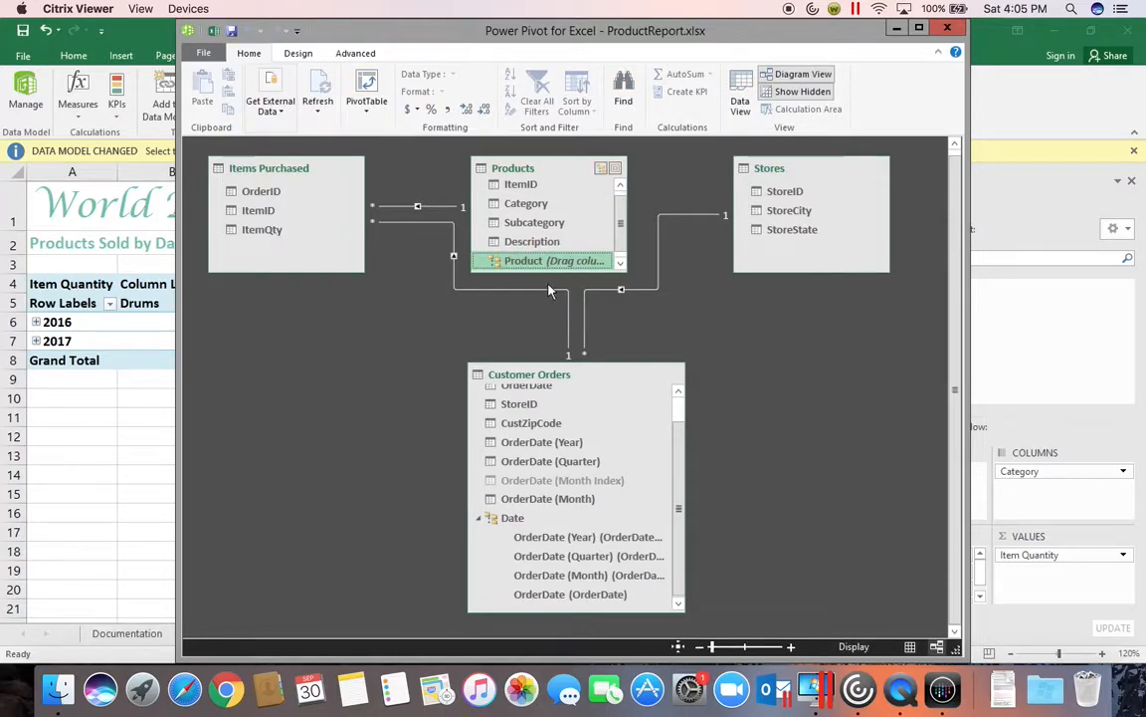
{"action": "left_click_drag", "start_coordinate": [548, 282], "coordinate": [546, 332]}
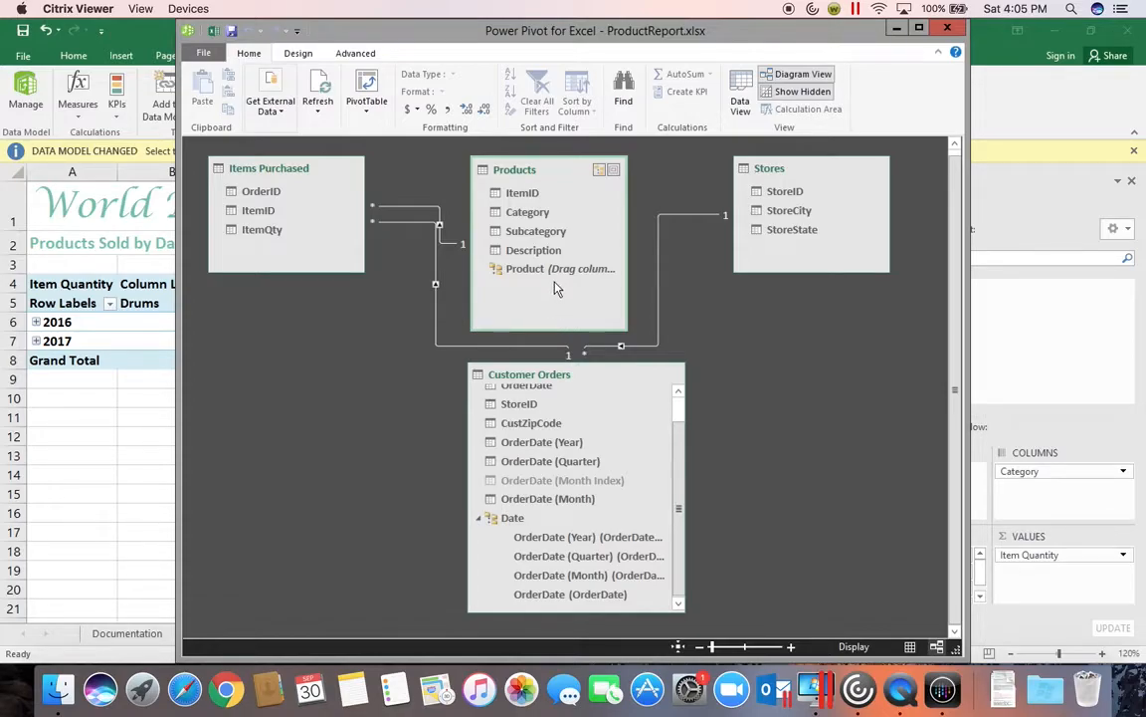
Add Category, Subcategory and Description to the Product hierarchy in that order.
{"action": "left_click", "coordinate": [539, 219]}
{"action": "left_click_drag", "start_coordinate": [538, 219], "coordinate": [535, 279]}
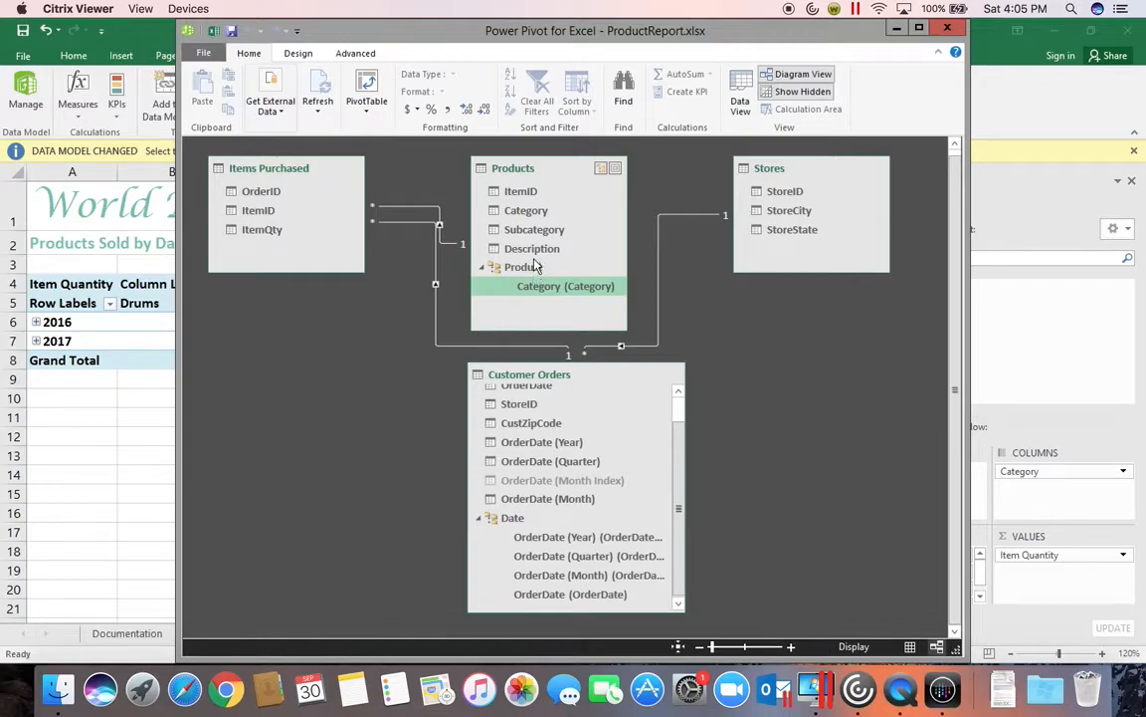
{"action": "left_click", "coordinate": [534, 230]}
{"action": "left_click_drag", "start_coordinate": [538, 232], "coordinate": [538, 299]}
{"action": "left_click_drag", "start_coordinate": [532, 250], "coordinate": [537, 319]}
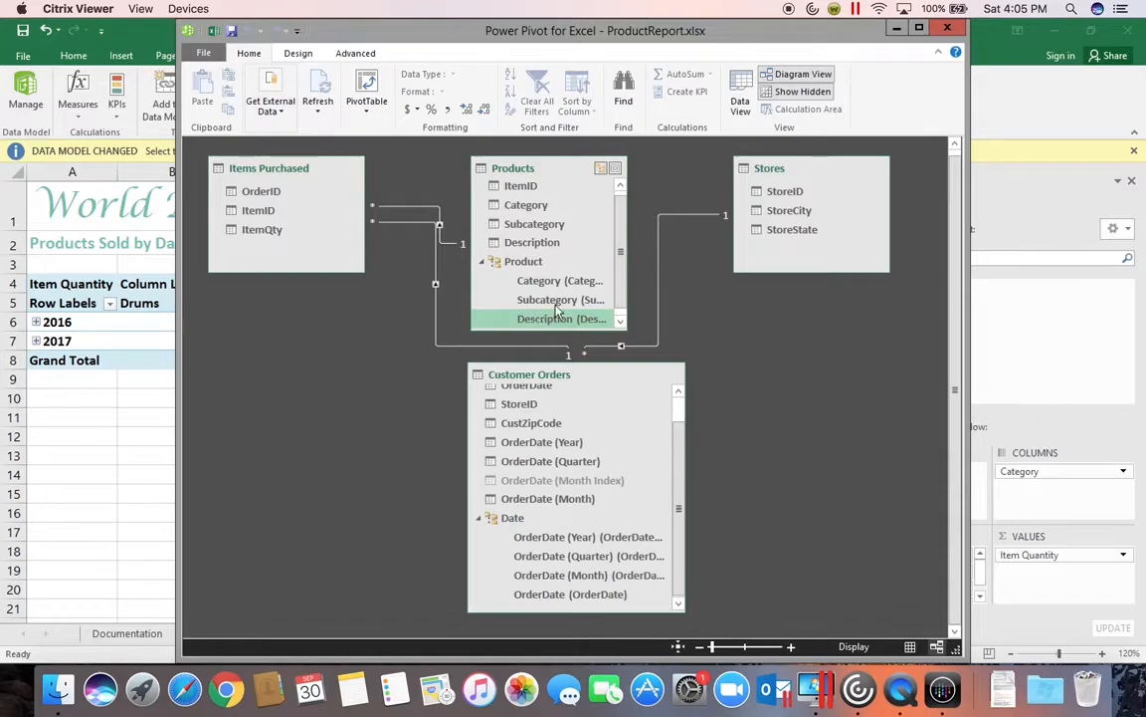
Return from Power Pivot to the workbook and remove Category from the PivotTable's columns and all OrderDate fields from its rows.
{"action": "left_click", "coordinate": [950, 31]}
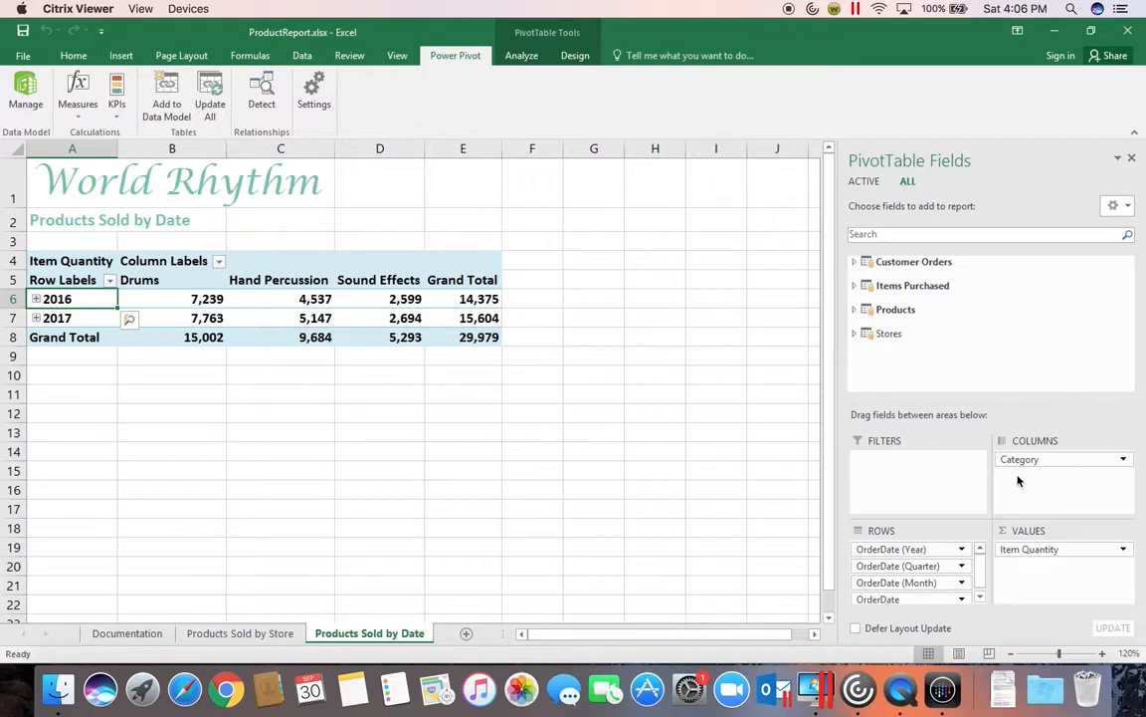
{"action": "left_click_drag", "start_coordinate": [1061, 460], "coordinate": [918, 488]}
{"action": "left_click_drag", "start_coordinate": [786, 521], "coordinate": [788, 519]}
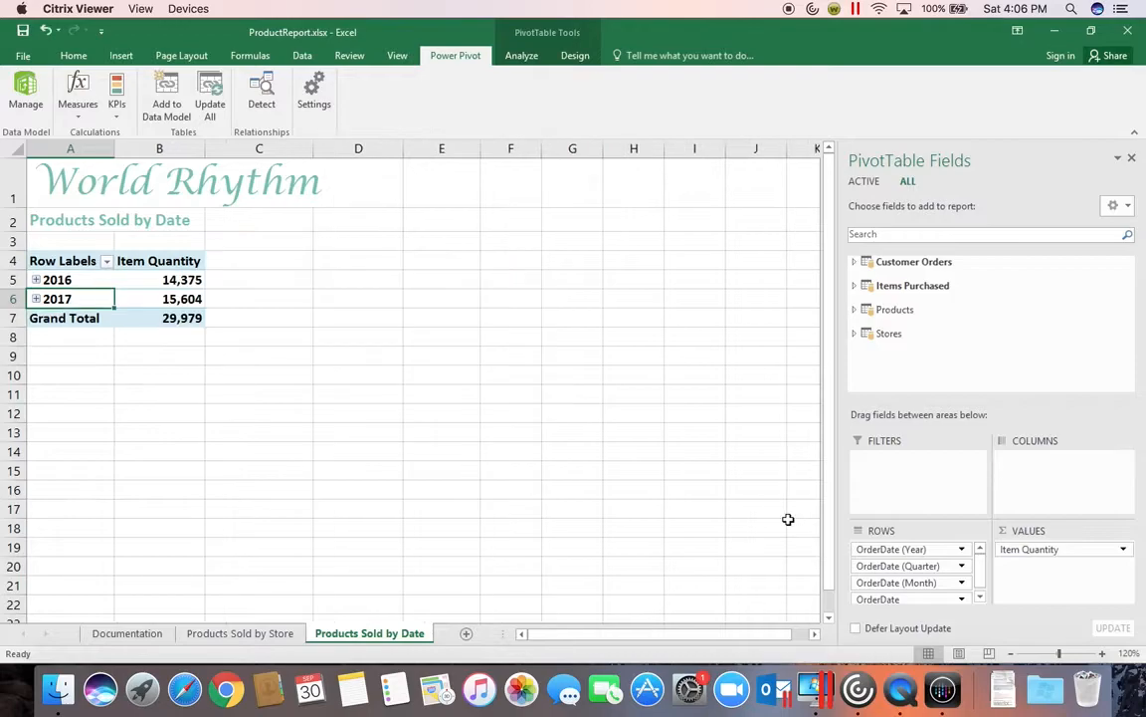
{"action": "left_click_drag", "start_coordinate": [912, 548], "coordinate": [793, 550]}
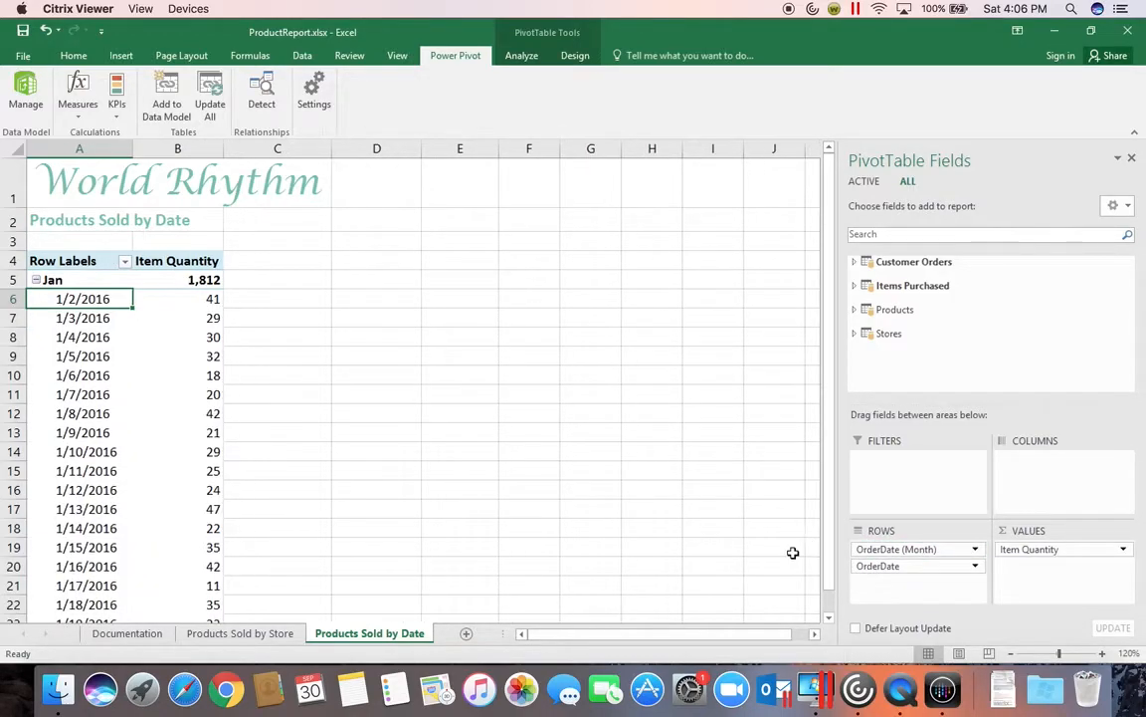
{"action": "left_click_drag", "start_coordinate": [929, 549], "coordinate": [766, 565]}
{"action": "left_click_drag", "start_coordinate": [900, 548], "coordinate": [776, 558]}
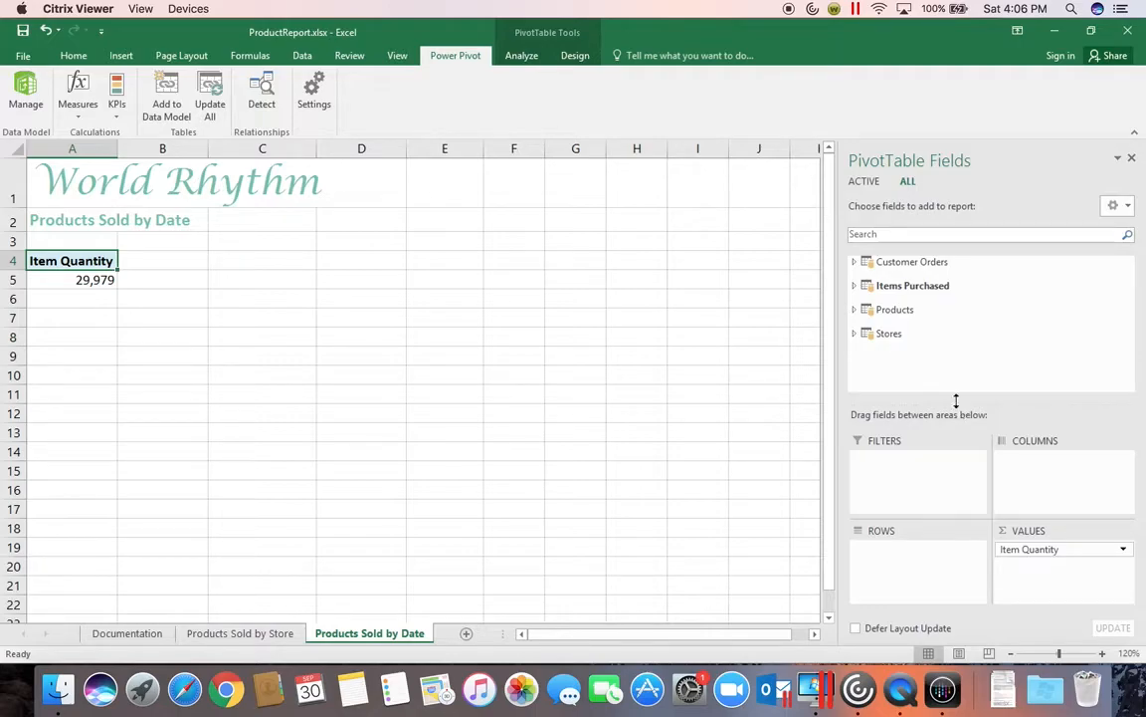
Lay out the PivotTable with the Date hierarchy from Customer Orders as rows and the Product hierarchy from Products as columns.
{"action": "left_click", "coordinate": [853, 263]}
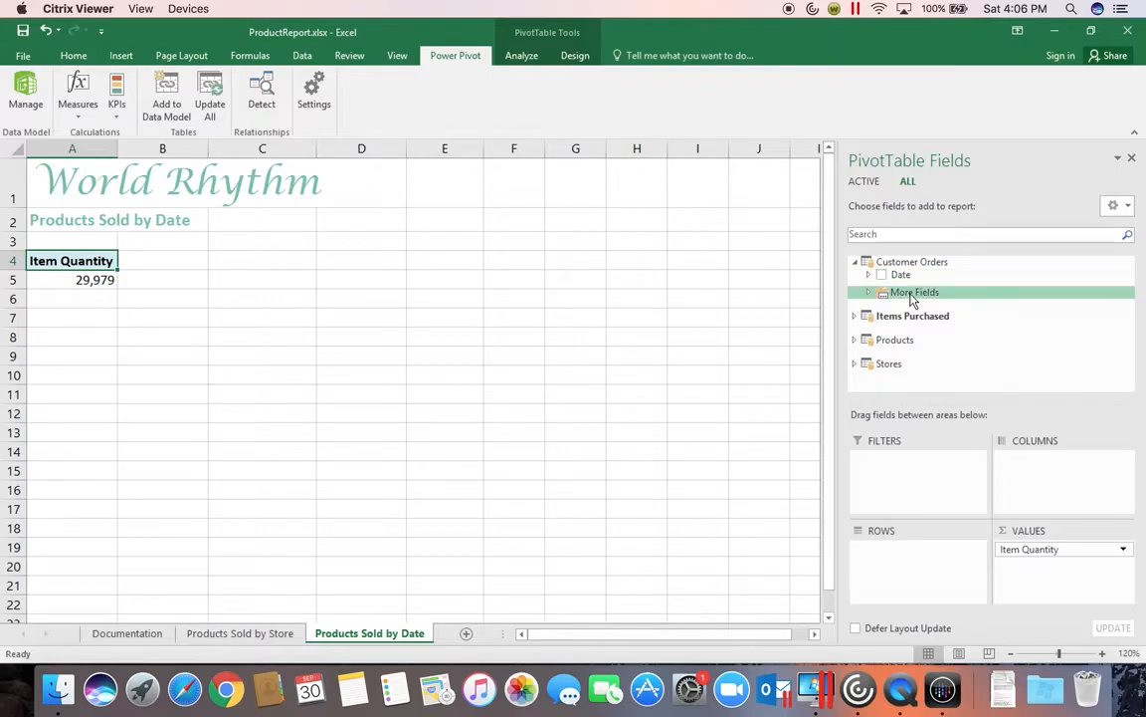
{"action": "left_click", "coordinate": [869, 293]}
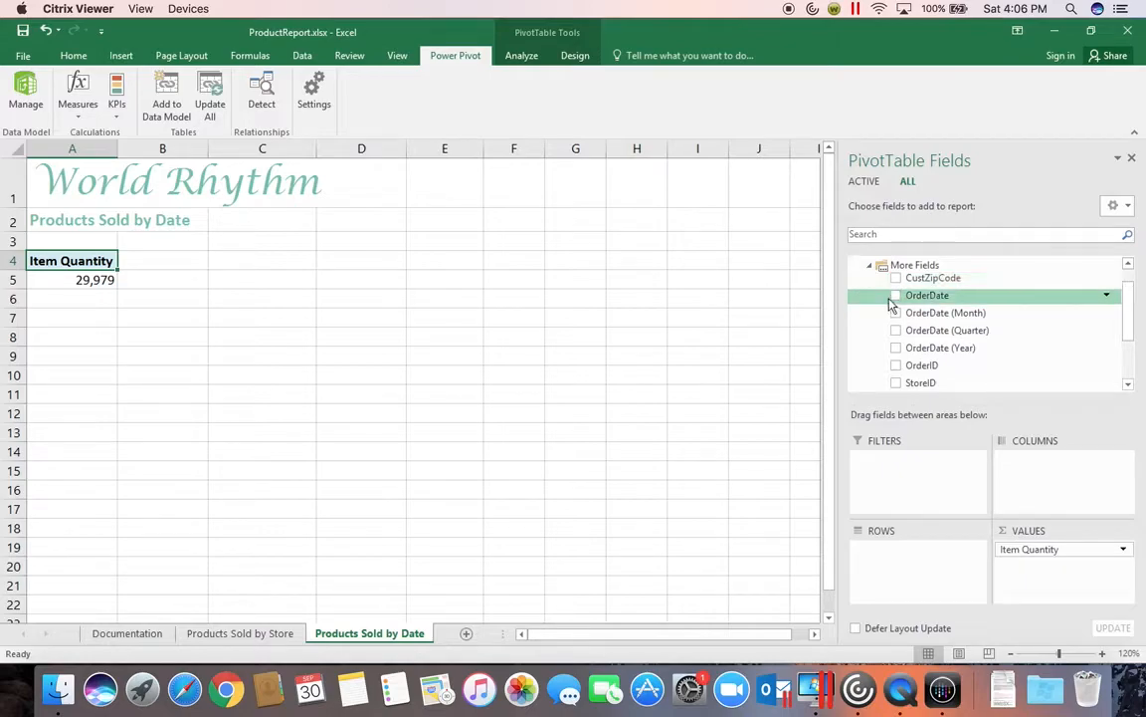
{"action": "left_click", "coordinate": [869, 265]}
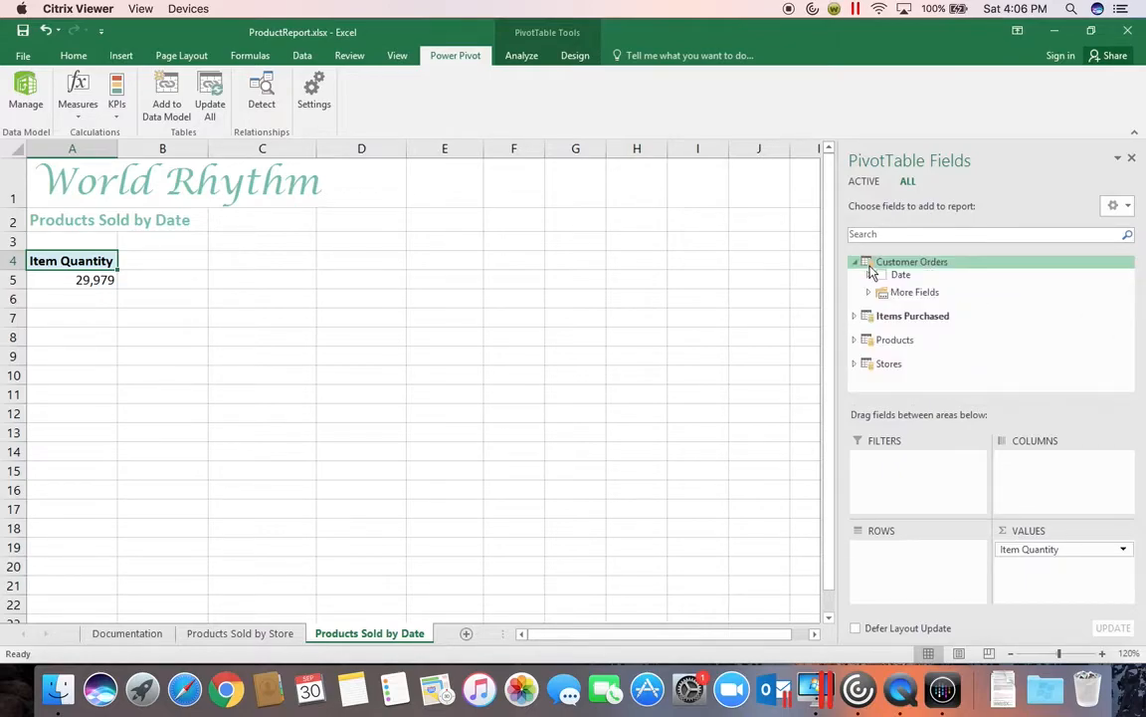
{"action": "left_click", "coordinate": [900, 273]}
{"action": "left_click_drag", "start_coordinate": [900, 273], "coordinate": [920, 563]}
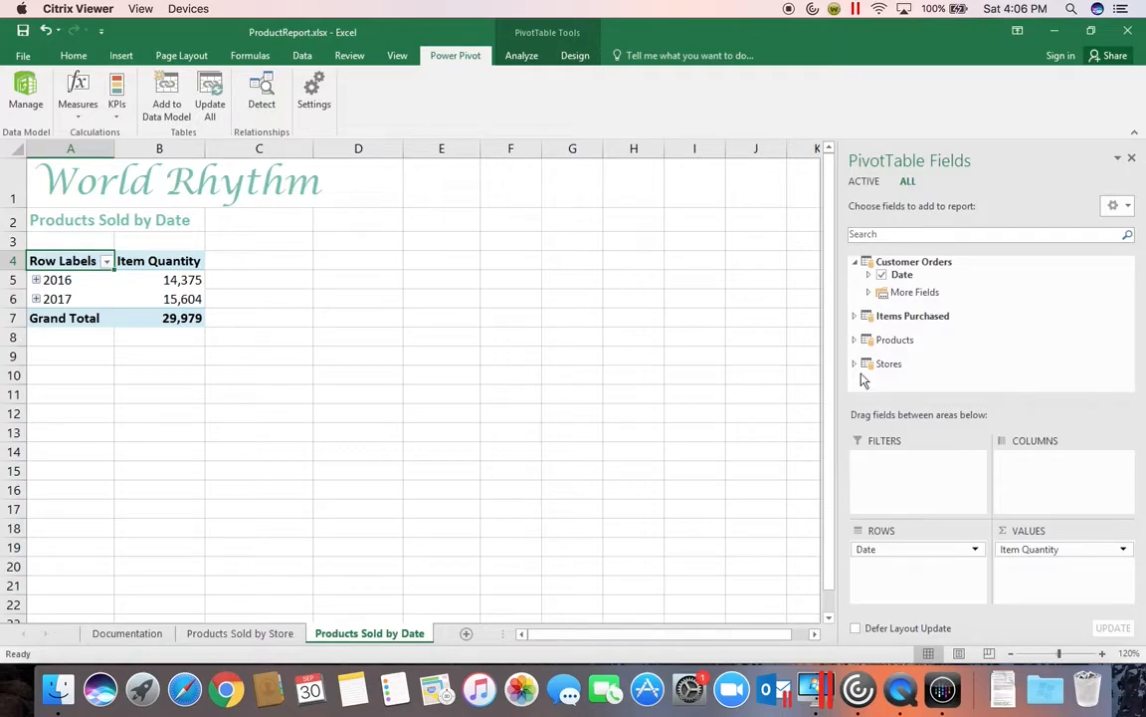
{"action": "left_click", "coordinate": [854, 339]}
{"action": "left_click_drag", "start_coordinate": [893, 352], "coordinate": [1042, 470]}
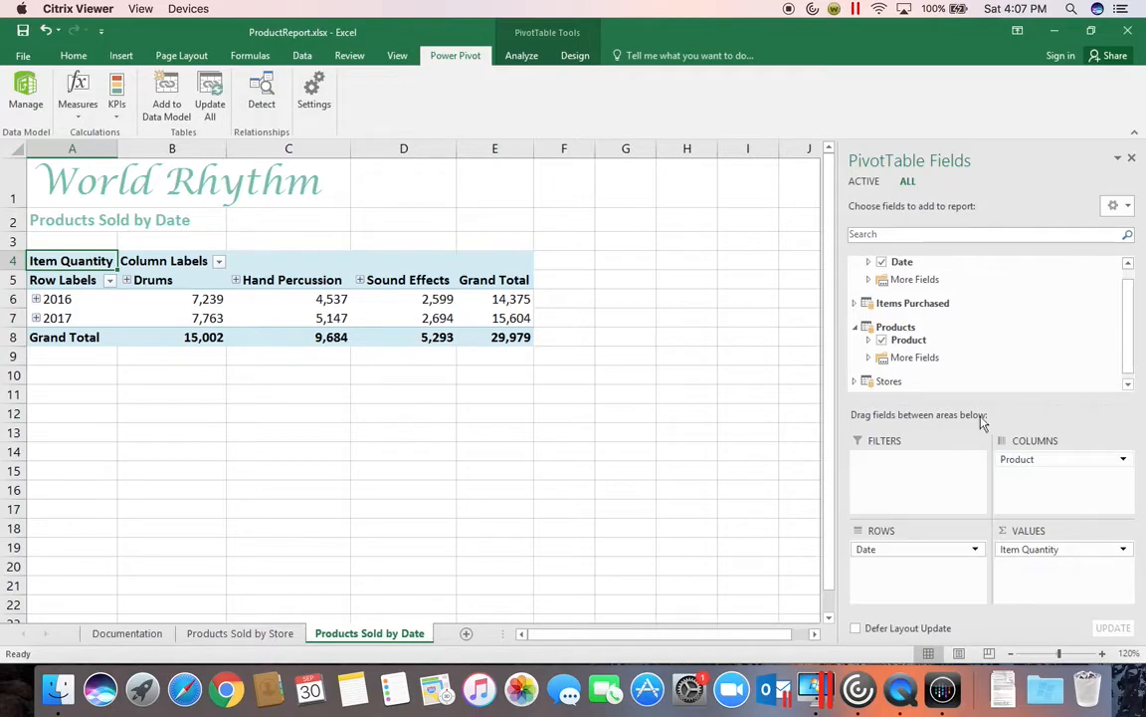
Drill down the Product hierarchy from the Drums category through the Bata Drums subcategory to the individual product descriptions.
{"action": "left_click", "coordinate": [173, 281]}
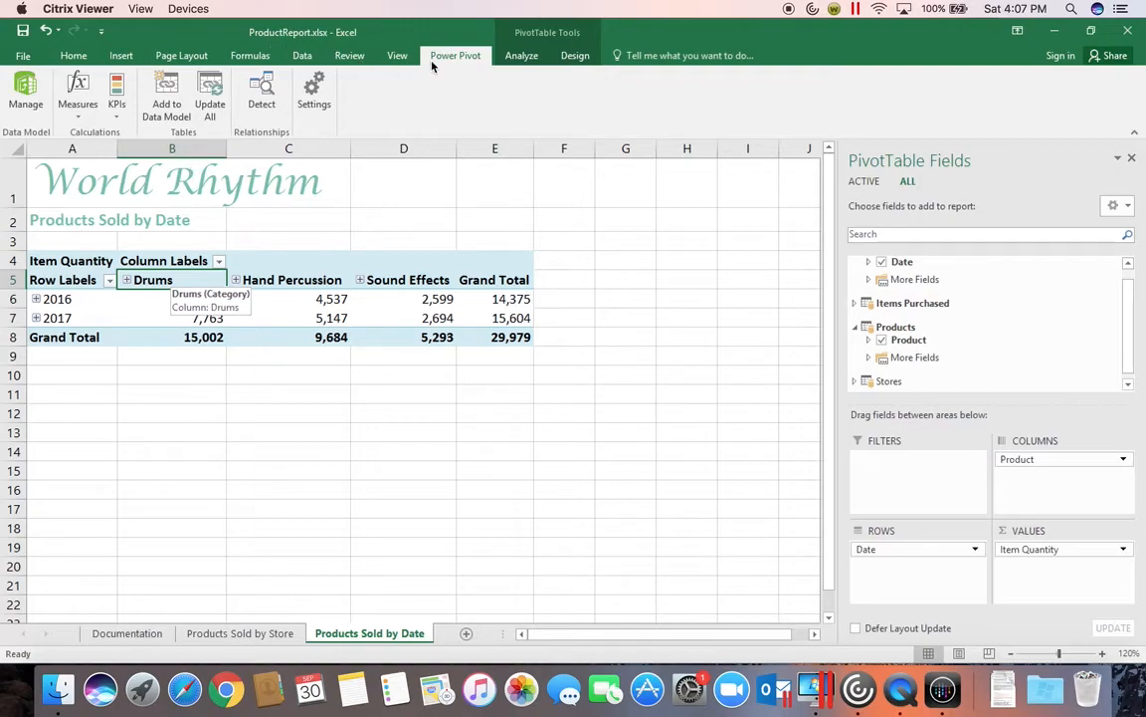
{"action": "left_click", "coordinate": [524, 57]}
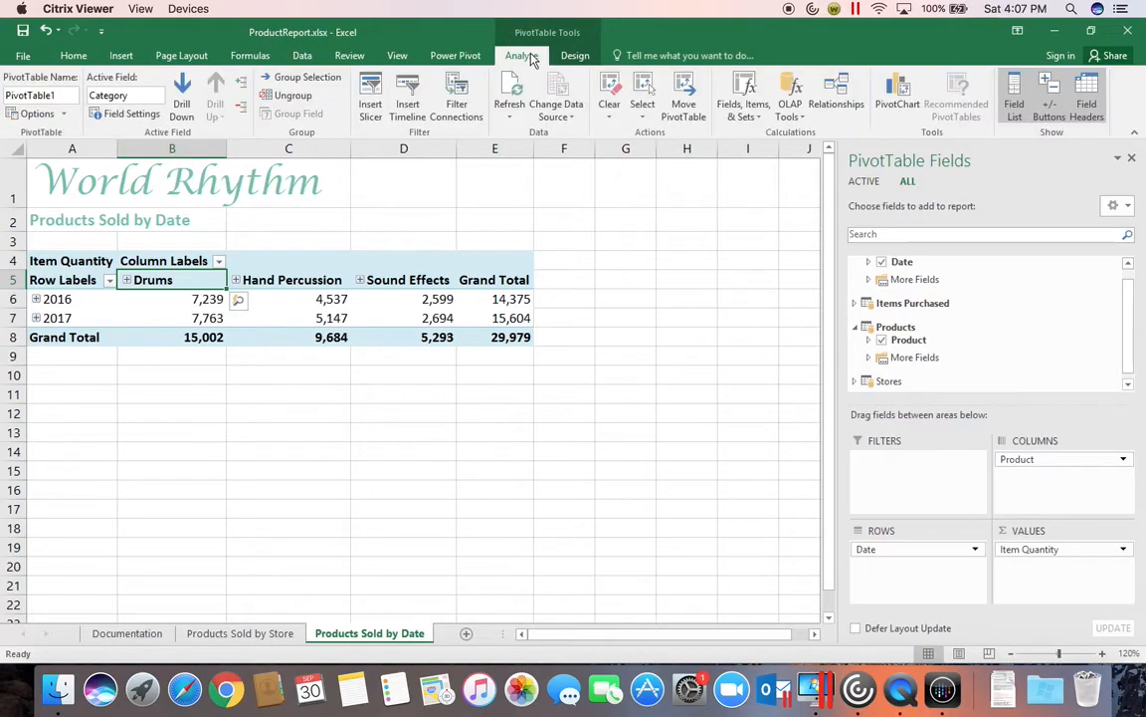
{"action": "left_click", "coordinate": [181, 104]}
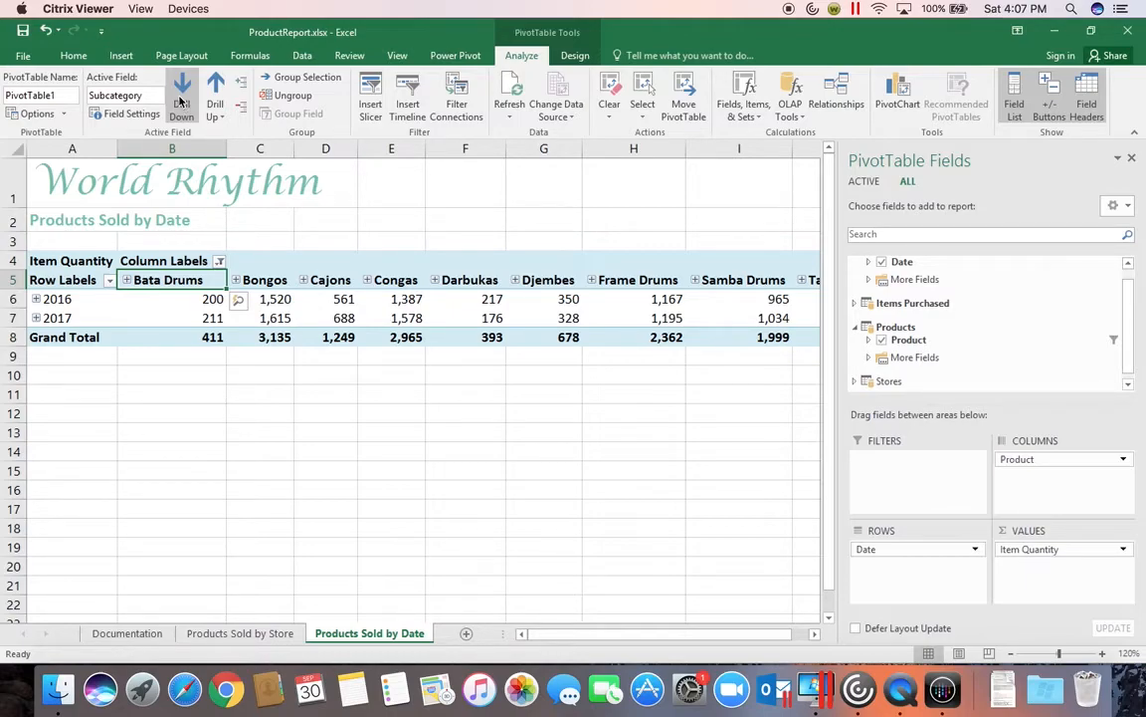
{"action": "left_click", "coordinate": [181, 104]}
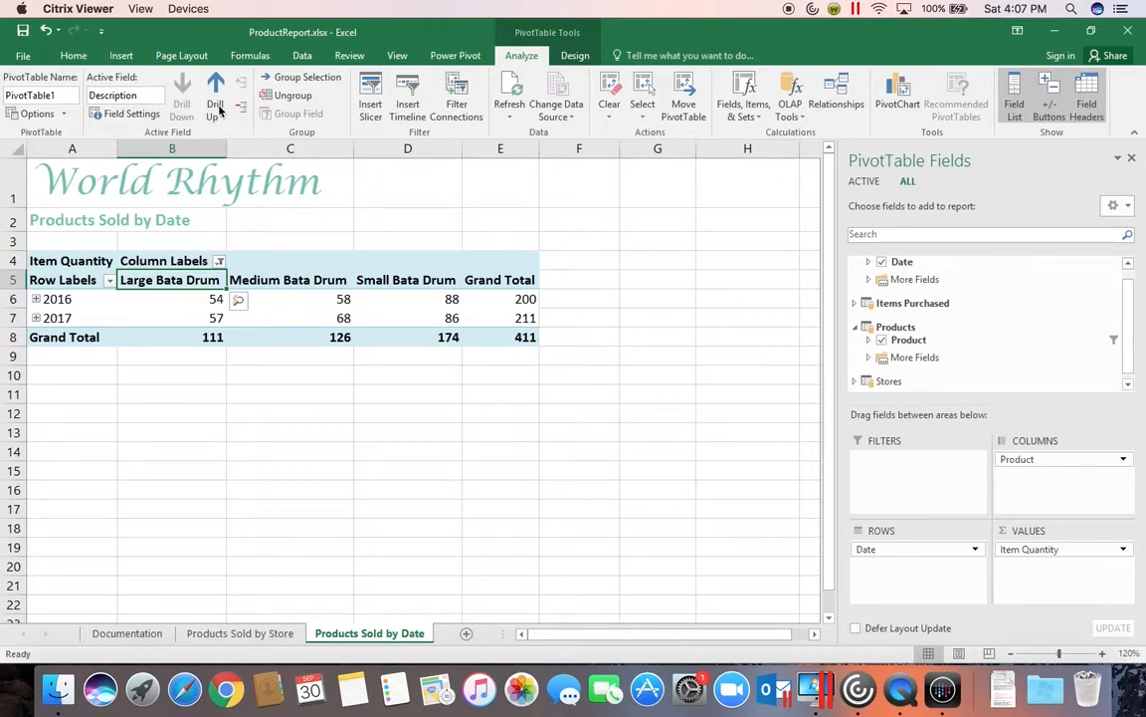
Drill the PivotTable columns back up from the product descriptions to the Category level.
{"action": "left_click", "coordinate": [217, 103]}
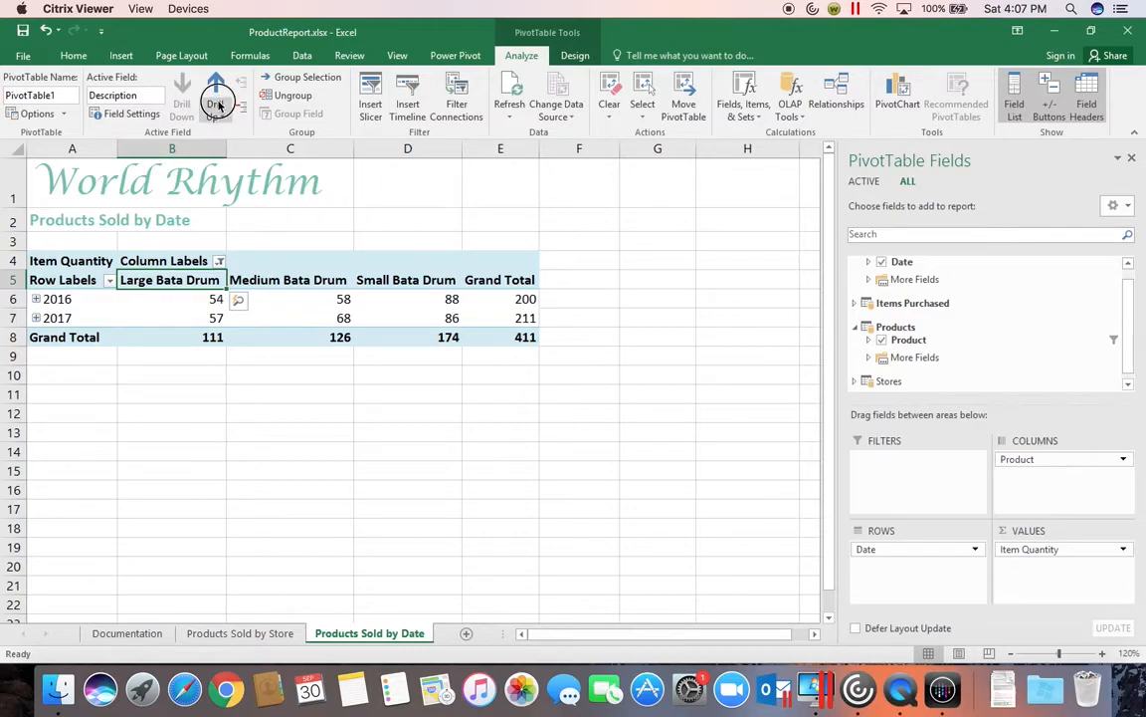
{"action": "left_click", "coordinate": [217, 105]}
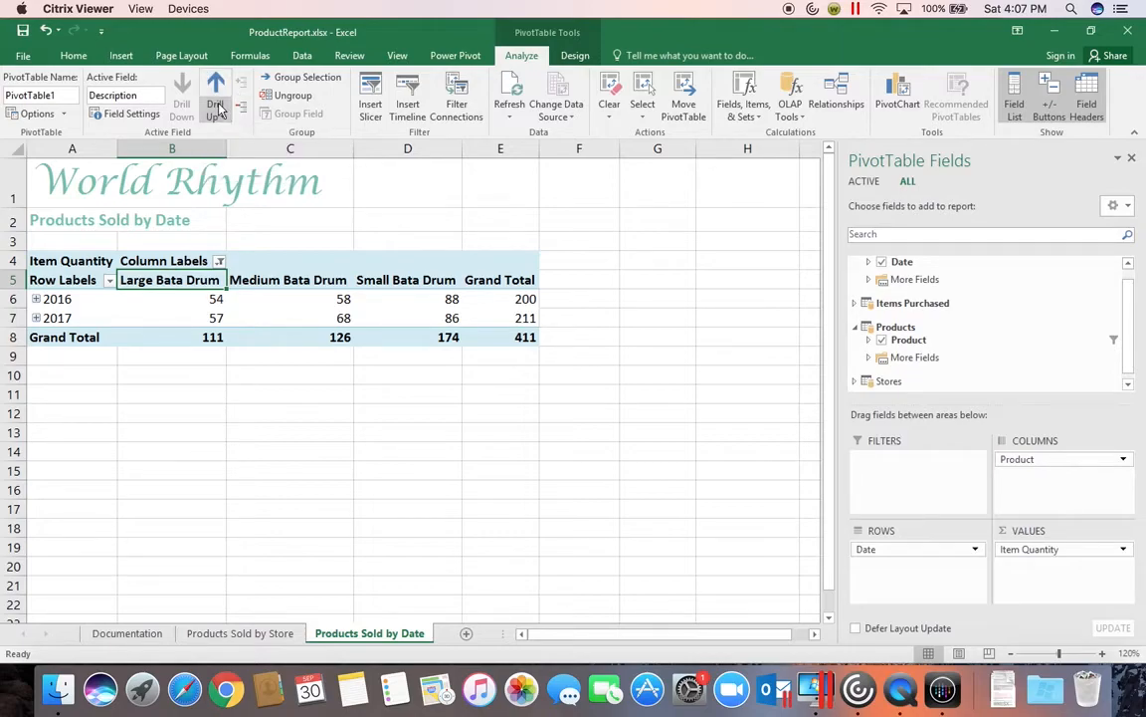
{"action": "left_click", "coordinate": [211, 95]}
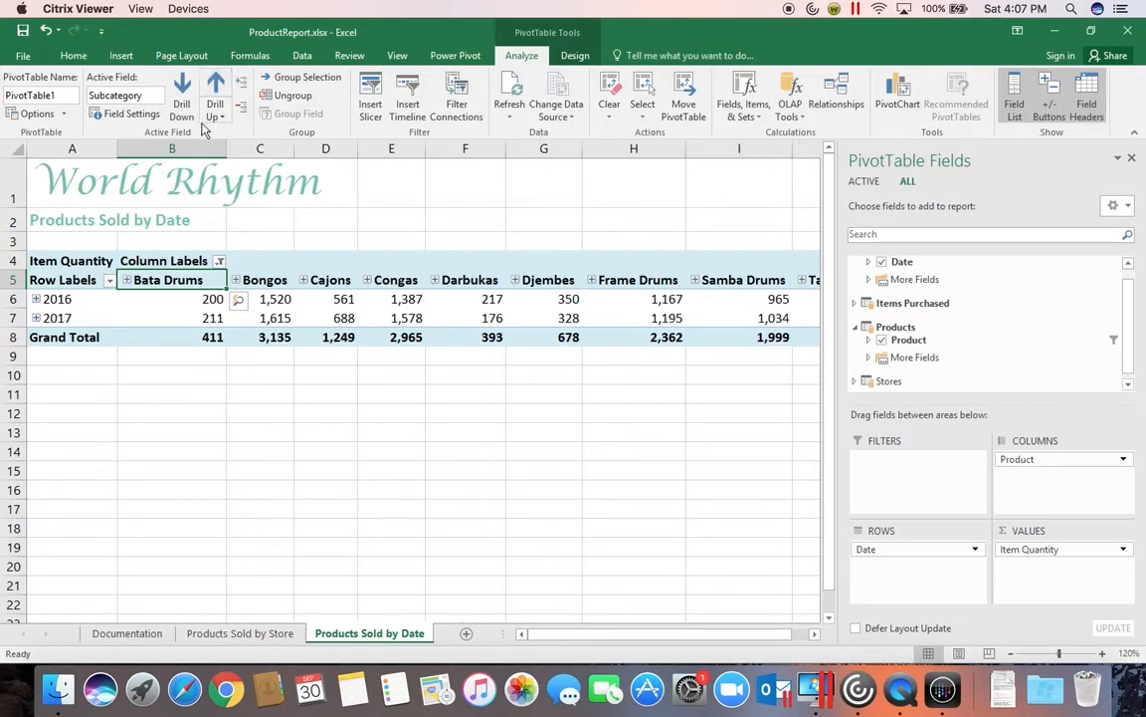
{"action": "left_click", "coordinate": [214, 108]}
{"action": "left_click", "coordinate": [217, 118]}
{"action": "left_click", "coordinate": [215, 86]}
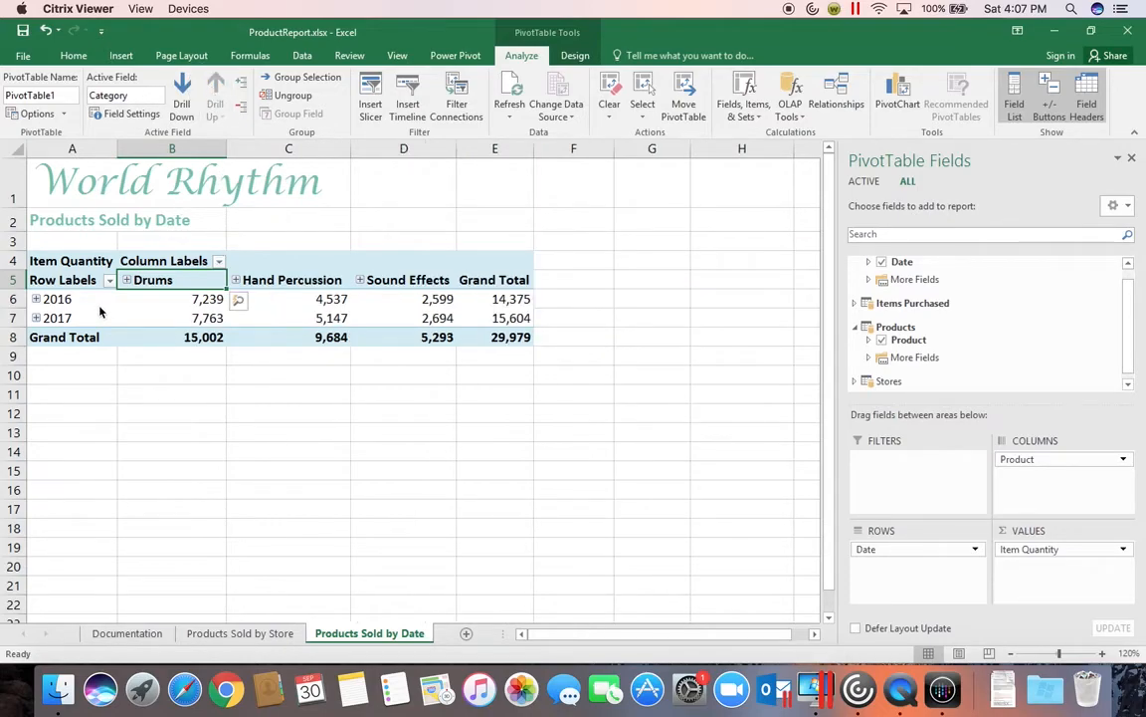
Drill down the Date hierarchy from 2016 through Qtr1 and Jan to the individual order dates.
{"action": "left_click", "coordinate": [58, 303]}
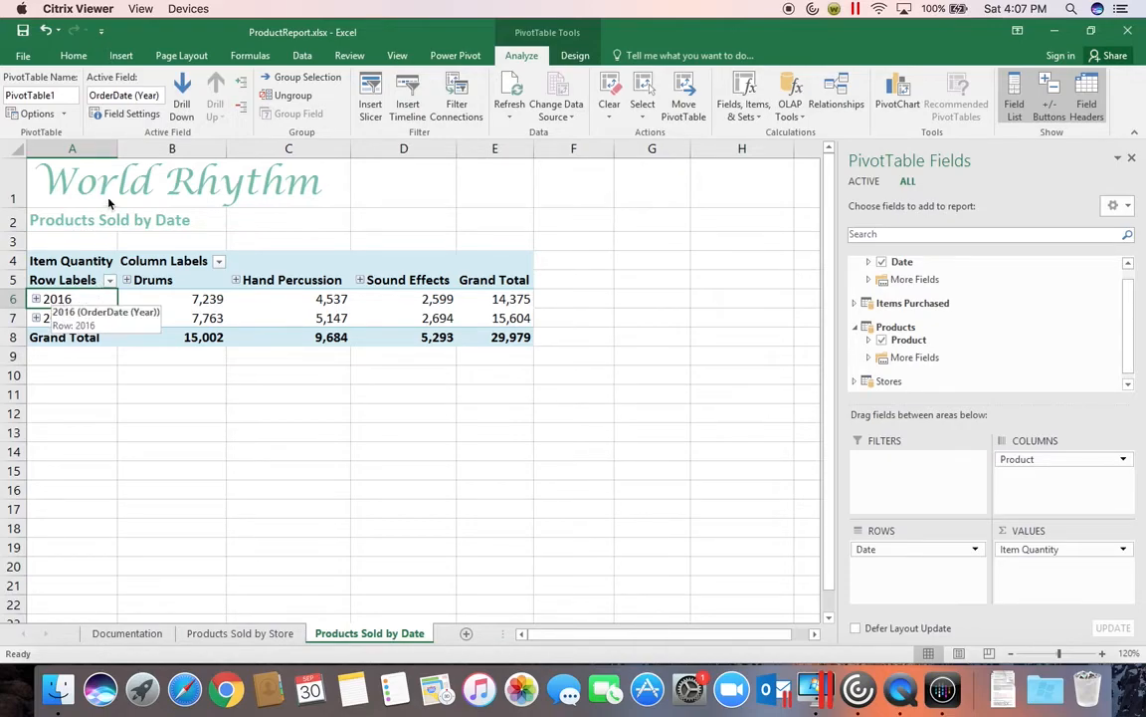
{"action": "left_click", "coordinate": [183, 91]}
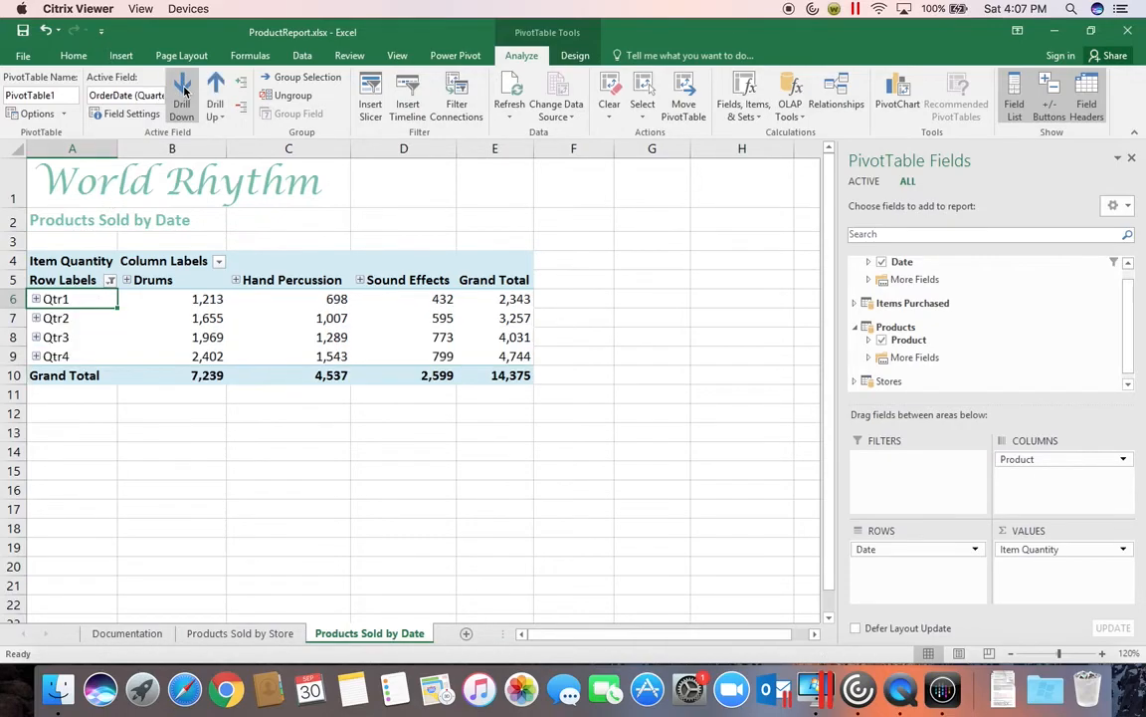
{"action": "left_click", "coordinate": [183, 92]}
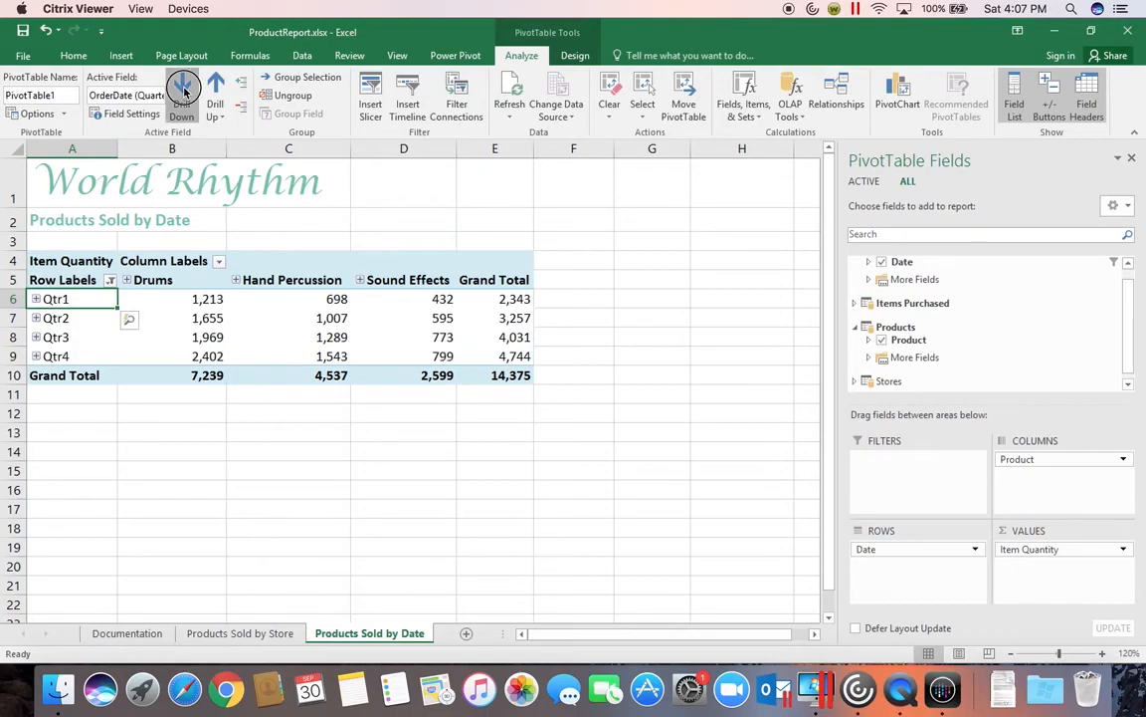
{"action": "left_click", "coordinate": [183, 91]}
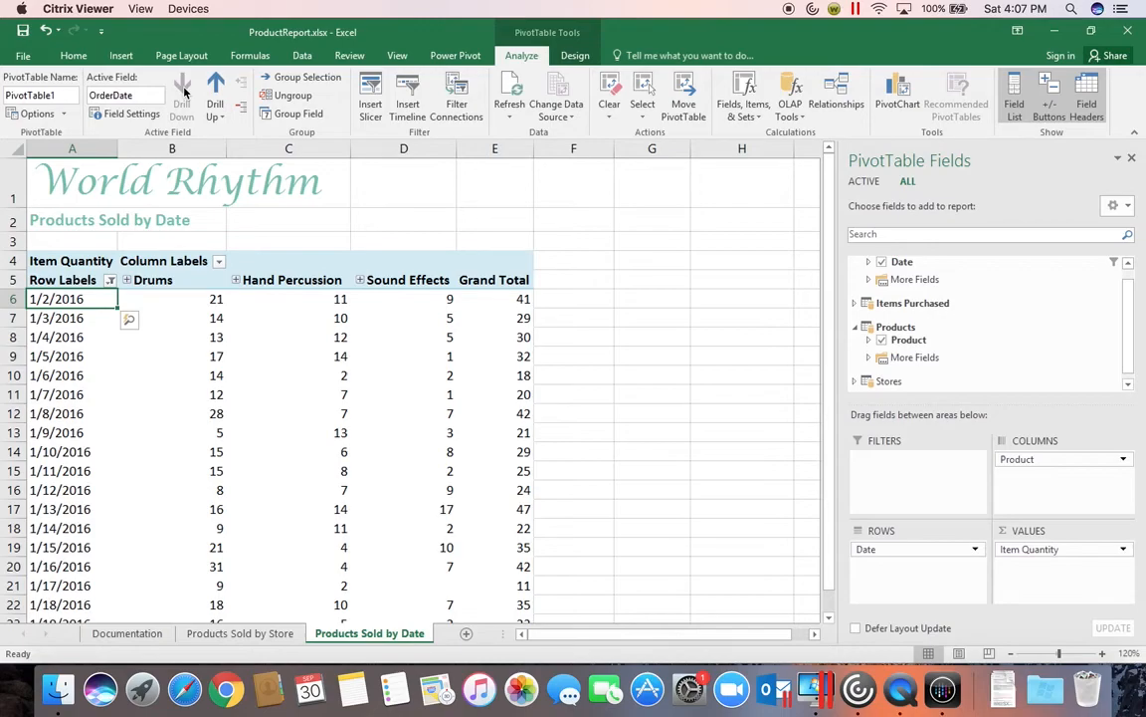
Drill the PivotTable rows back up from the individual order dates to the year level.
{"action": "left_click", "coordinate": [216, 92]}
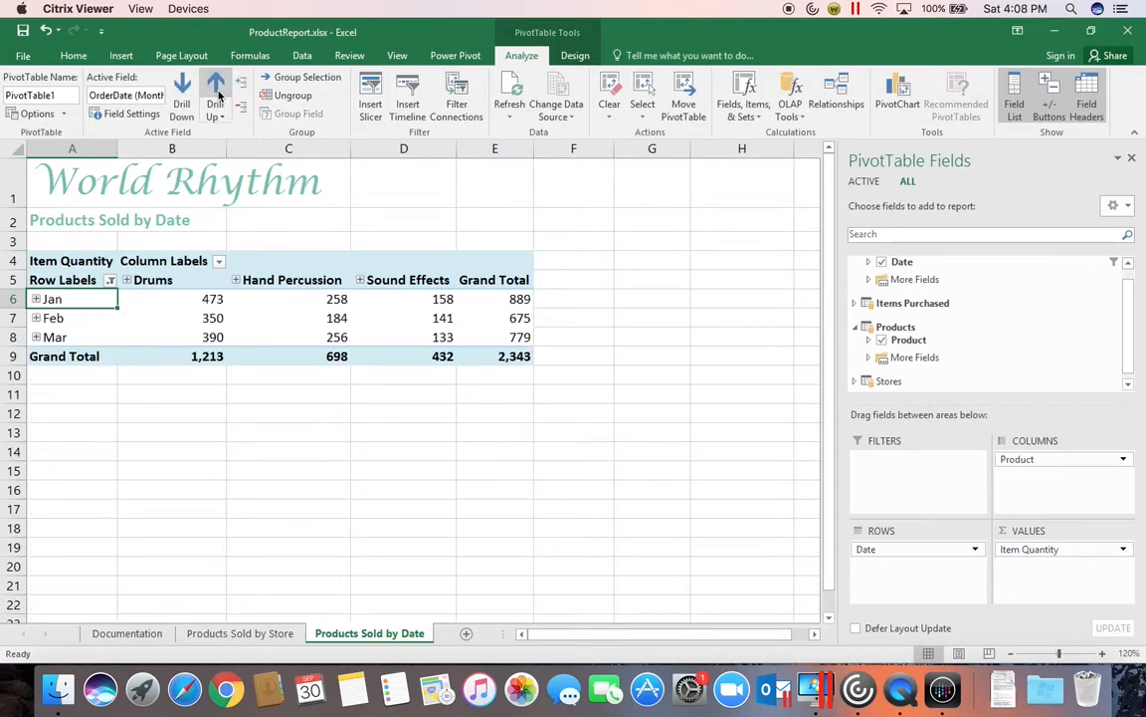
{"action": "left_click", "coordinate": [216, 92]}
{"action": "left_click", "coordinate": [215, 91]}
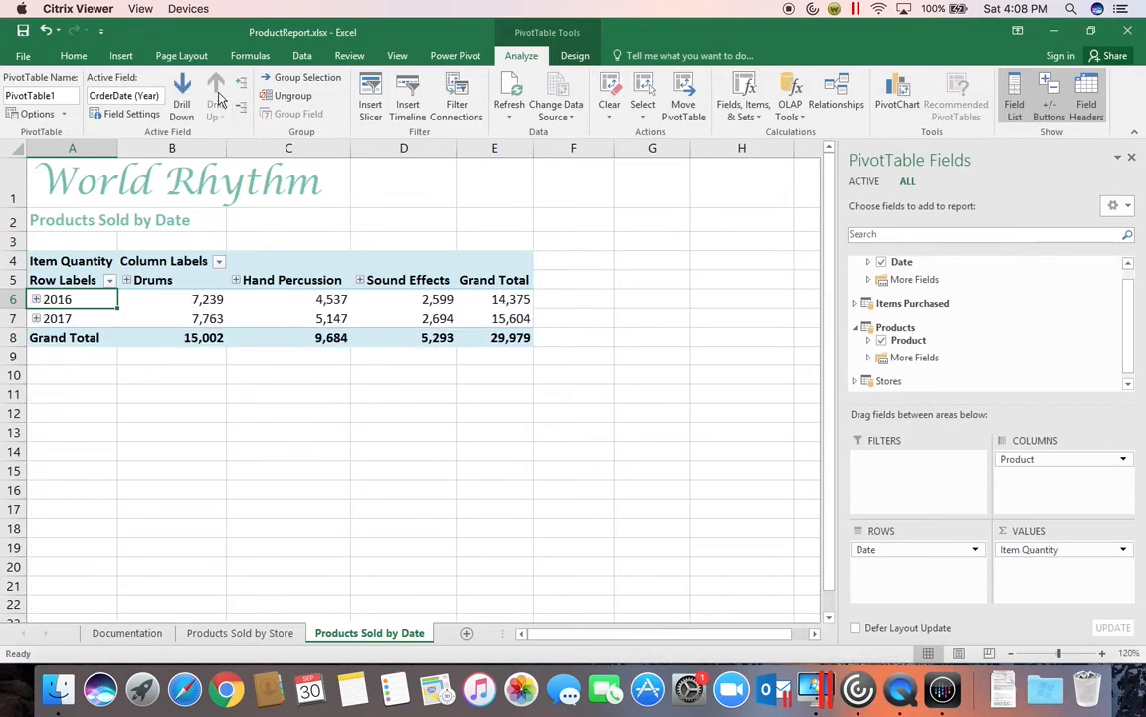